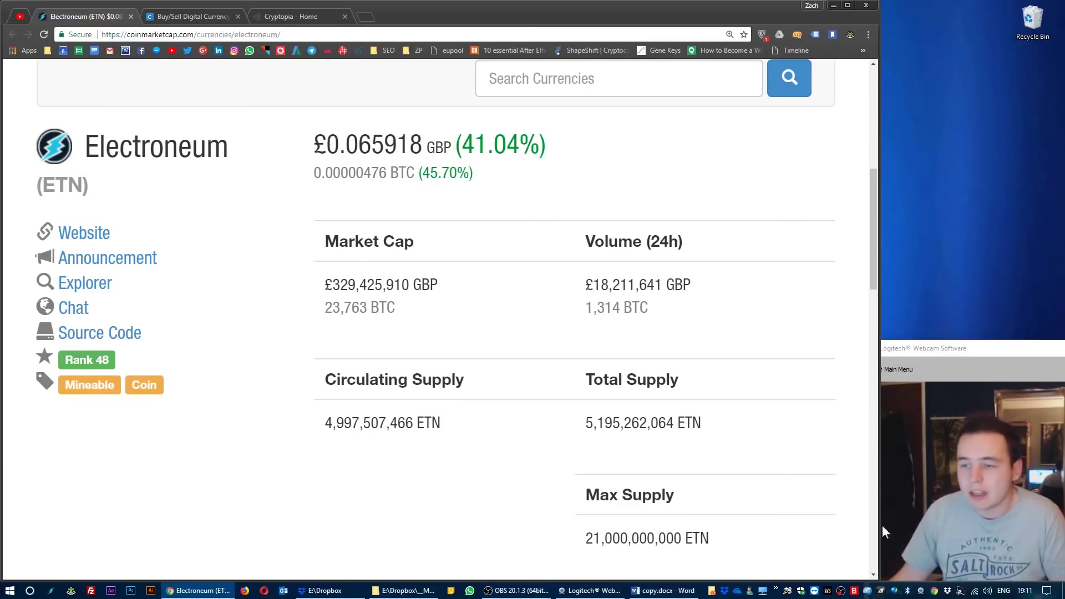
Check the current date and time, then bring the Coinbase page to the front.
{"action": "left_click", "coordinate": [1025, 590]}
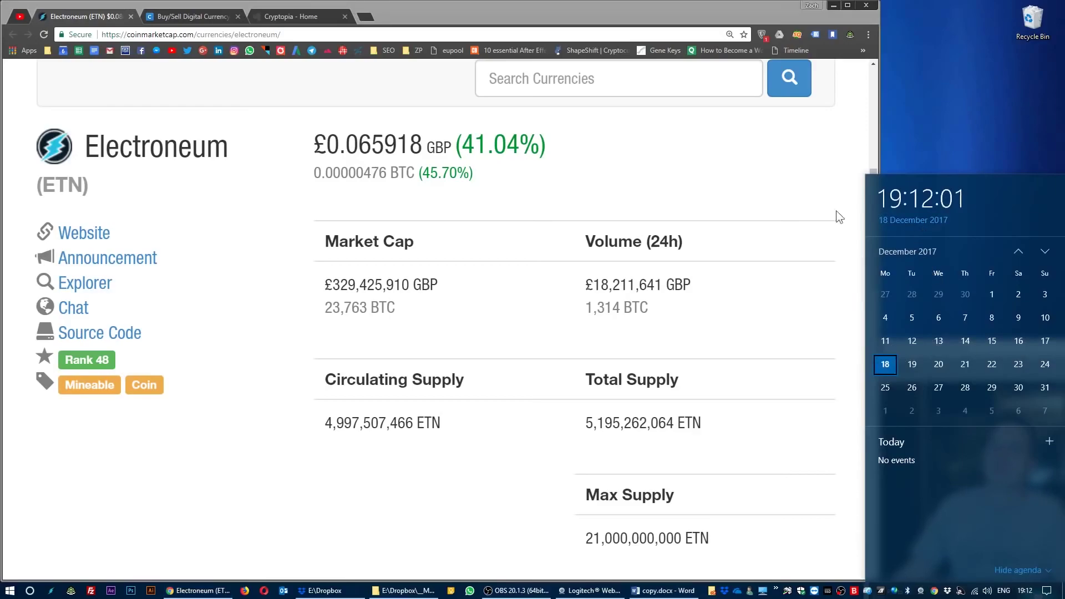
{"action": "left_click", "coordinate": [261, 297]}
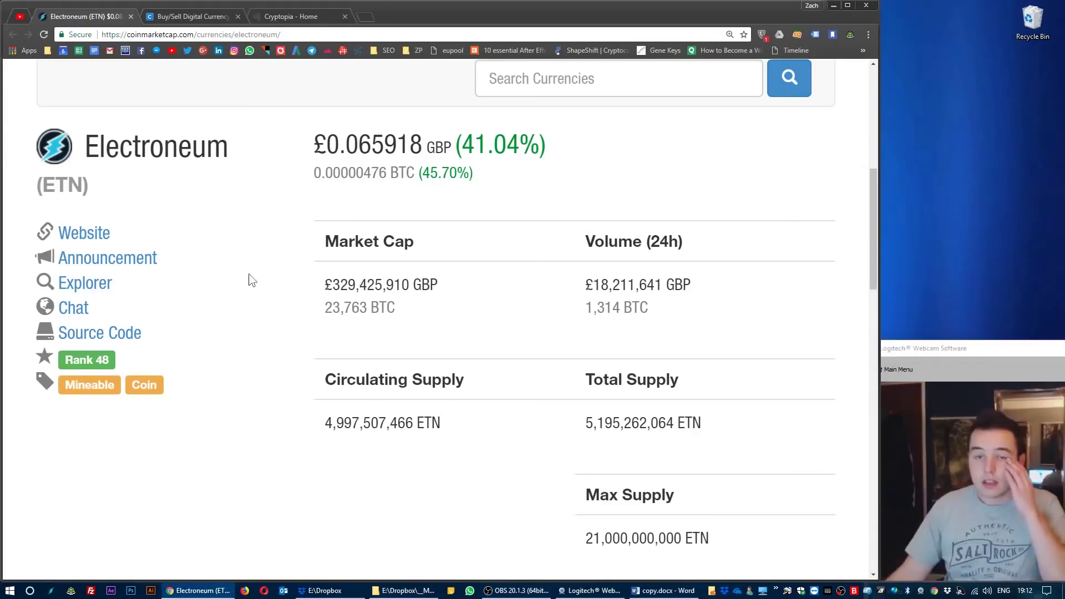
{"action": "left_click", "coordinate": [192, 15]}
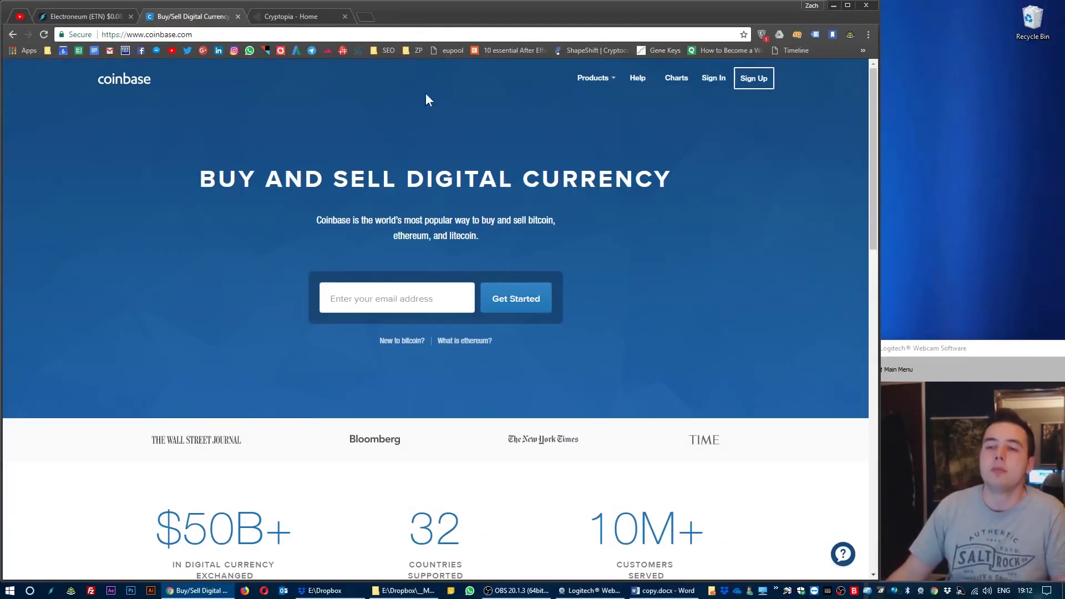
Open the Bitstamp bookmark under Crypto liquidators, close it, and glance at Cryptopia before returning to Coinbase.
{"action": "left_click", "coordinate": [862, 50]}
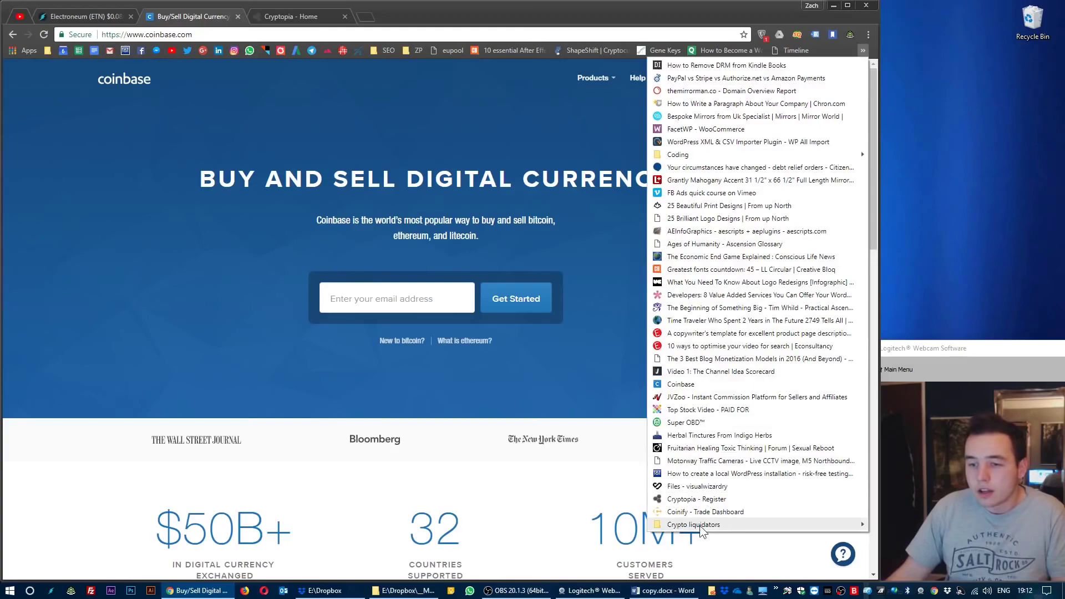
{"action": "mouse_move", "coordinate": [700, 526]}
{"action": "middle_click", "coordinate": [545, 506]}
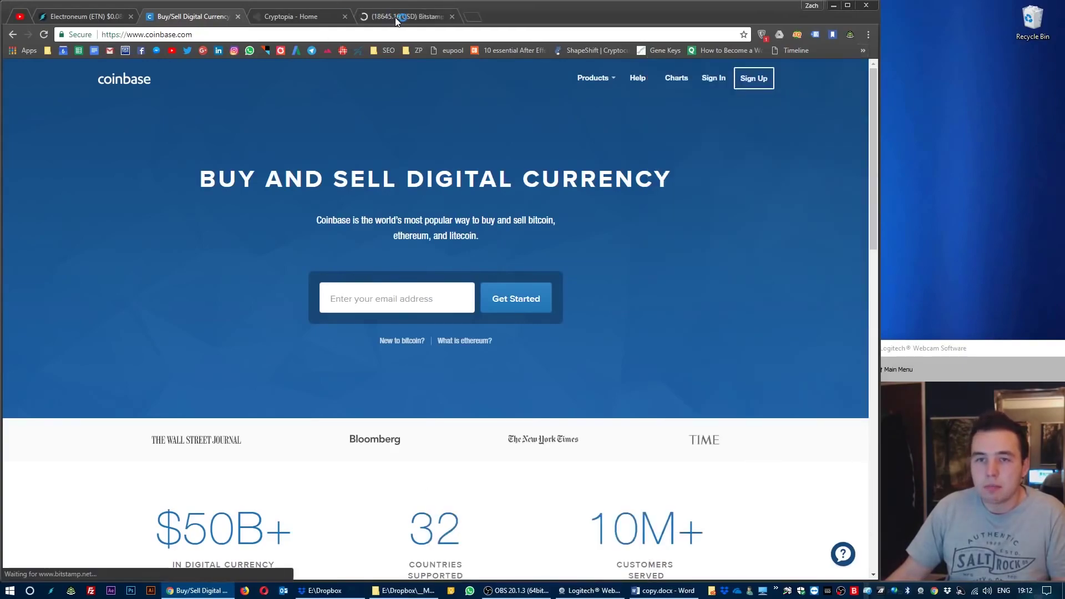
{"action": "left_click", "coordinate": [396, 19]}
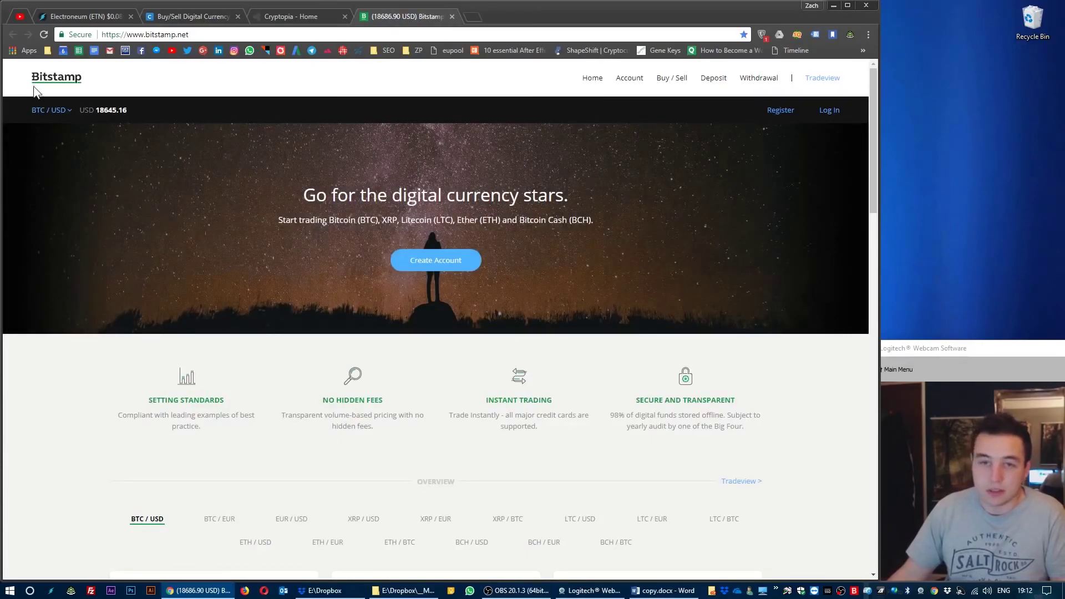
{"action": "left_click", "coordinate": [452, 17]}
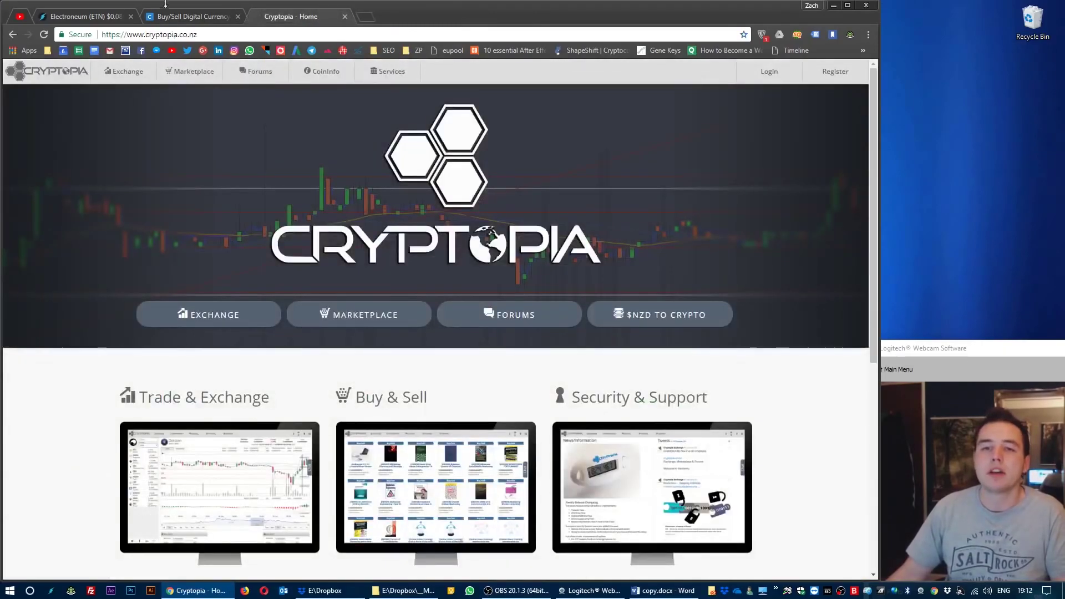
{"action": "left_click", "coordinate": [191, 17]}
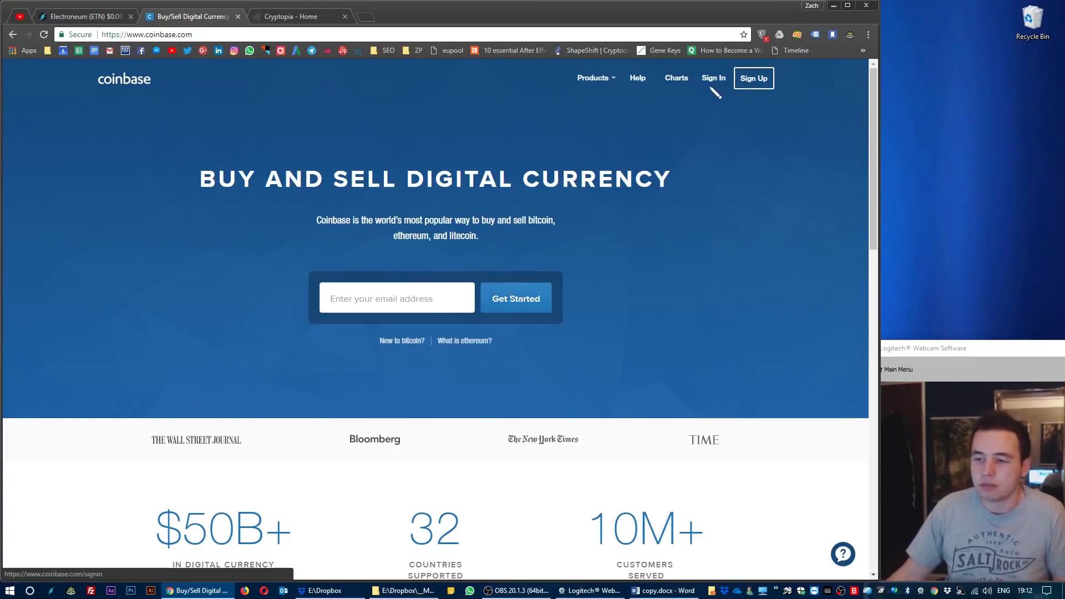
{"action": "left_click", "coordinate": [304, 16]}
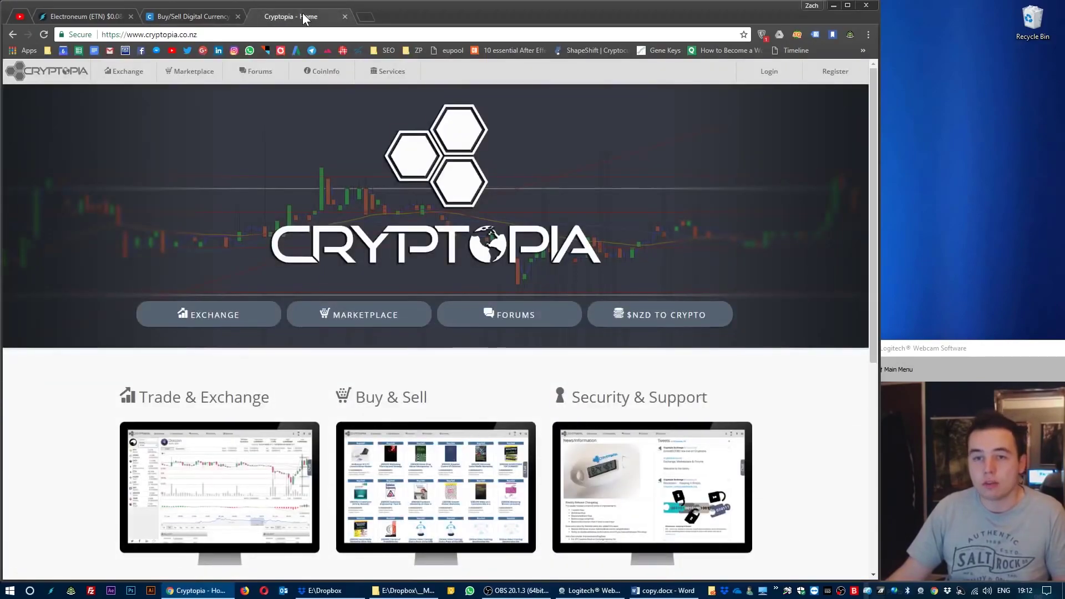
{"action": "left_click", "coordinate": [188, 15]}
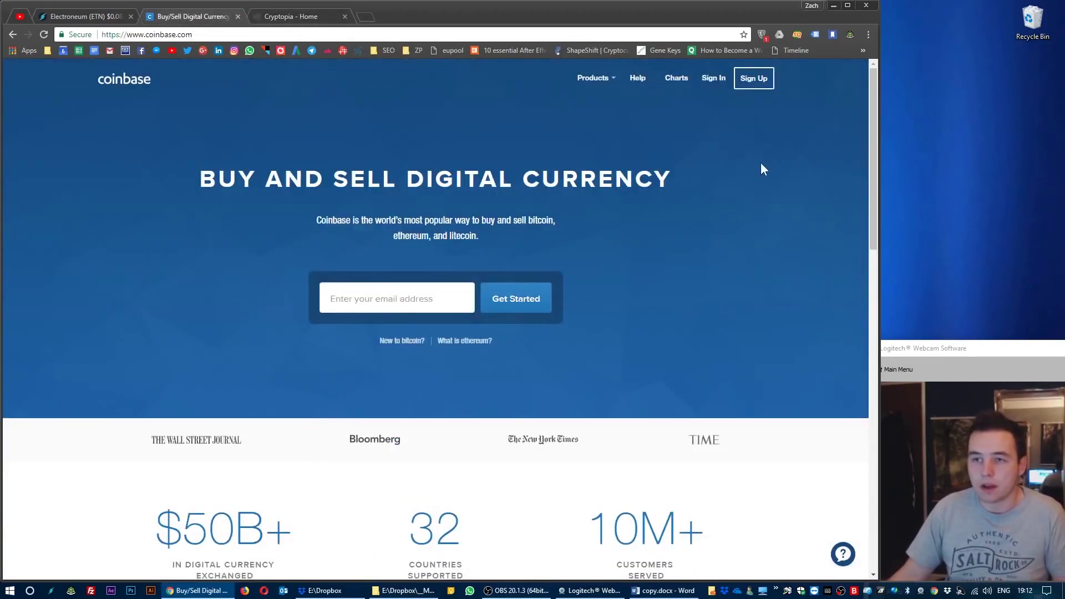
Go to Coinbase's Sign In page so the saved email and password autofill.
{"action": "left_click", "coordinate": [714, 79]}
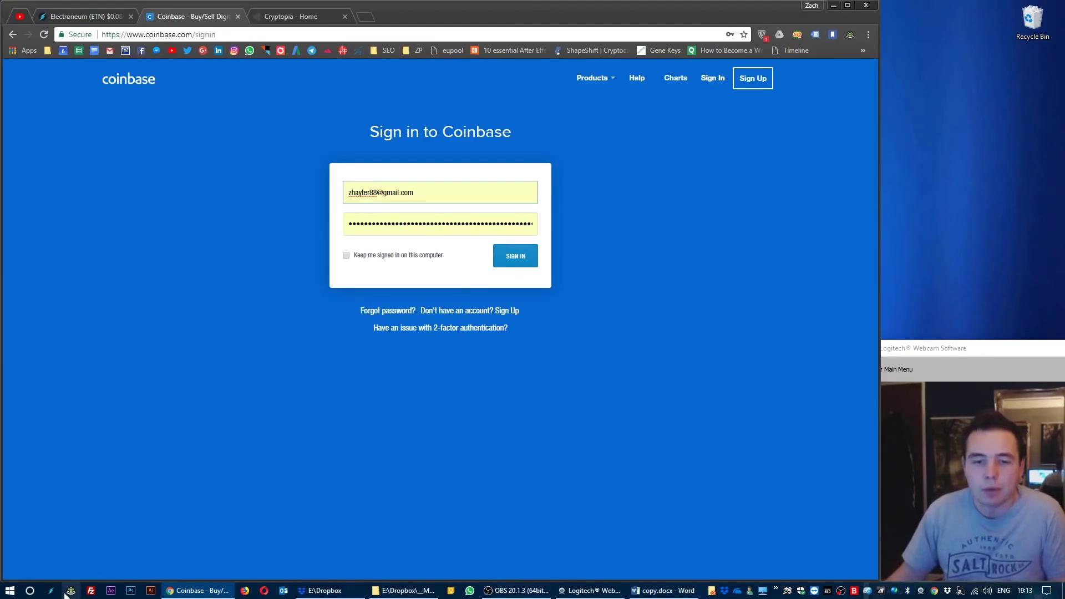
Search Google for 'turtl', open turtlapp.com, dismiss its popup, scroll through it, then close it.
{"action": "left_click", "coordinate": [366, 15]}
{"action": "type", "text": "turtl"}
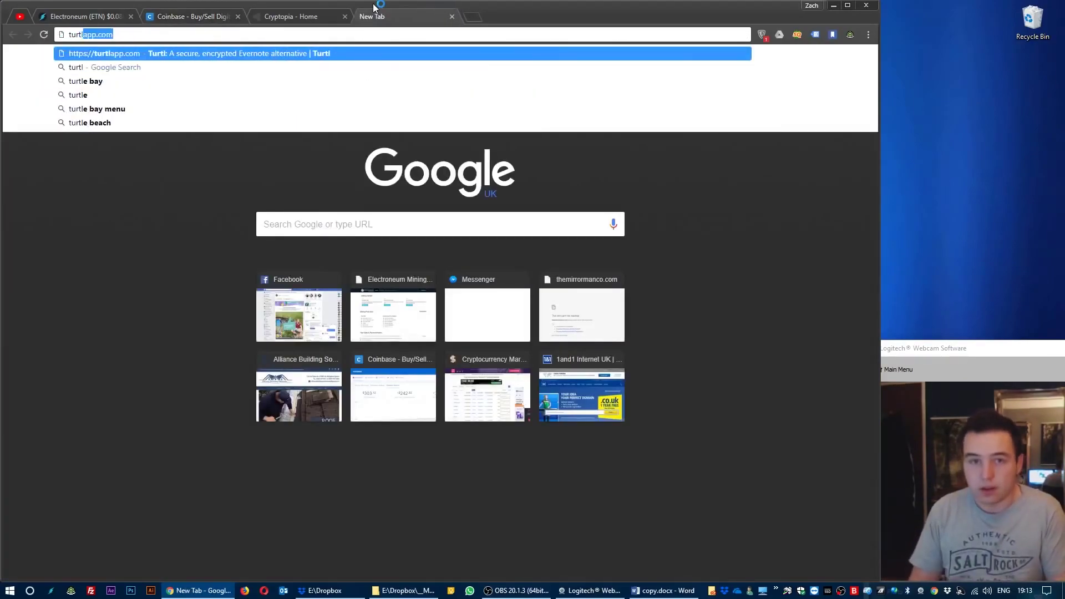
{"action": "key", "text": "Delete"}
{"action": "key", "text": "Return"}
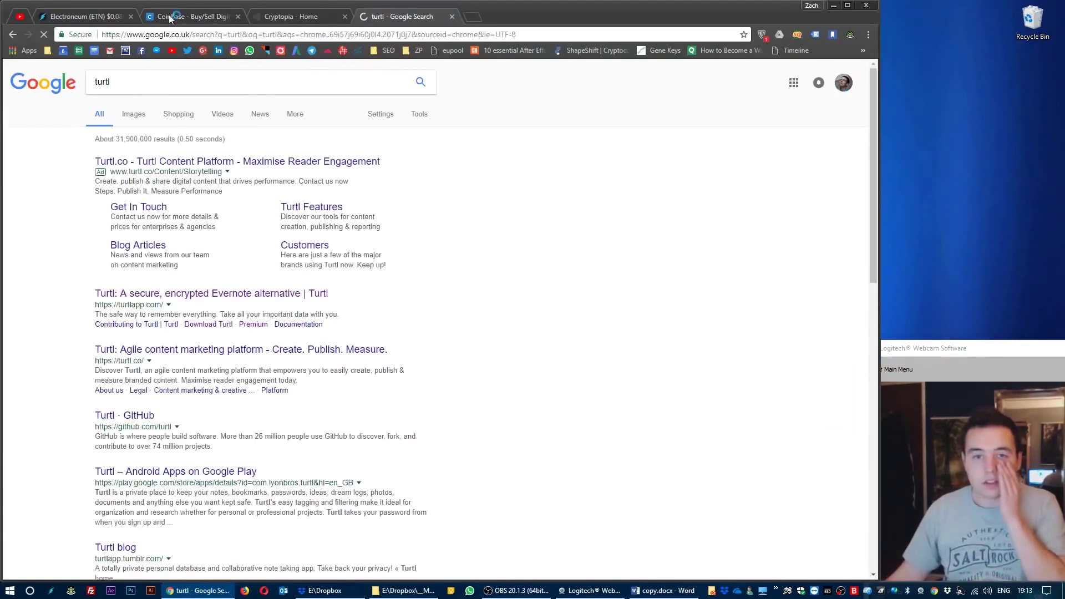
{"action": "left_click", "coordinate": [195, 294]}
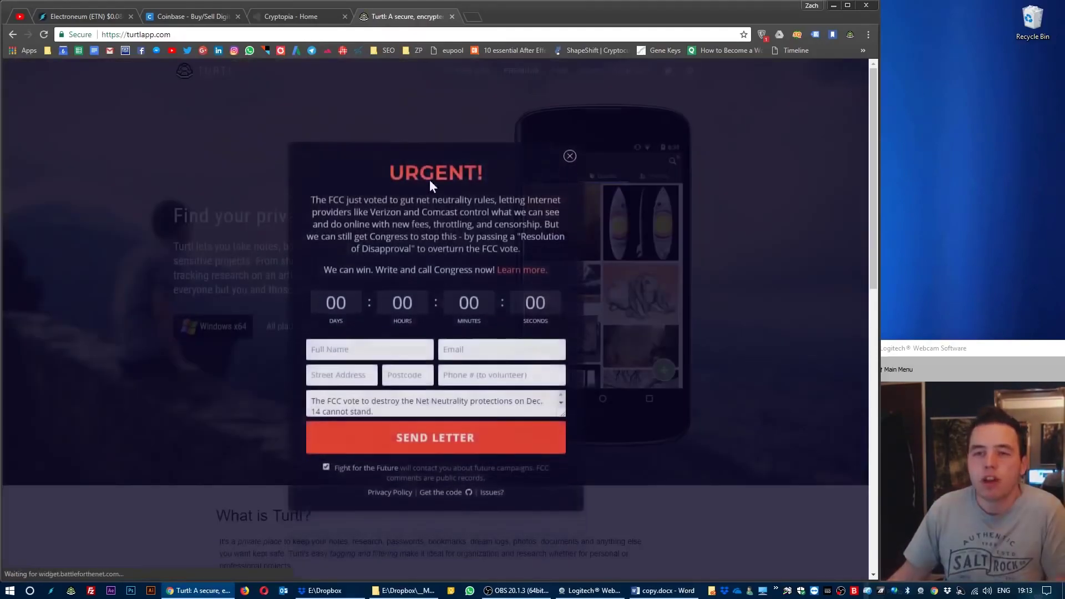
{"action": "left_click", "coordinate": [569, 148]}
{"action": "scroll", "coordinate": [444, 204], "scroll_direction": "down", "scroll_amount": 7}
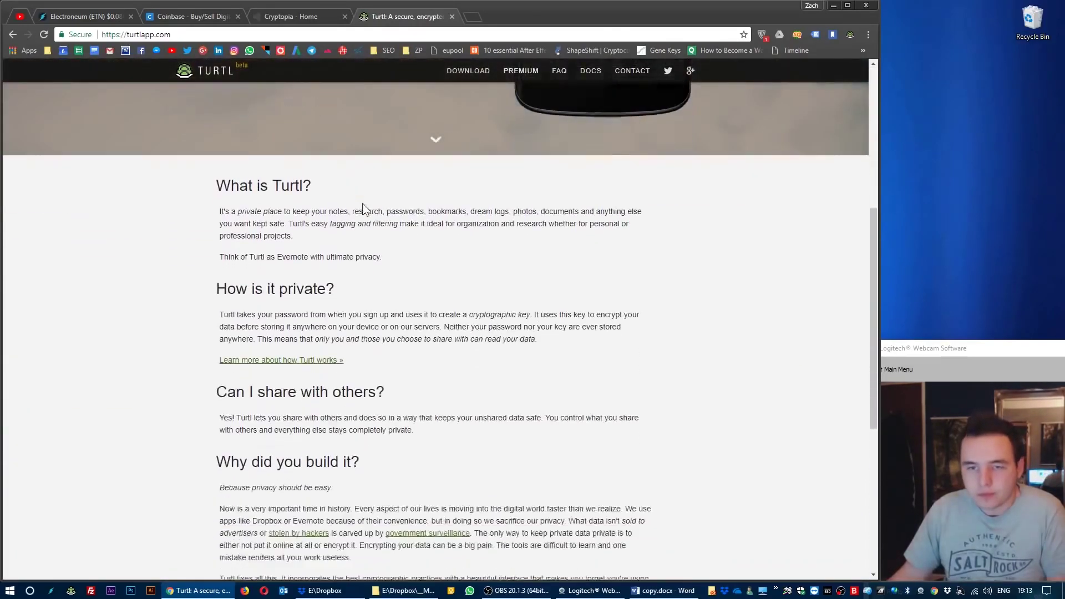
{"action": "scroll", "coordinate": [404, 294], "scroll_direction": "up", "scroll_amount": 7}
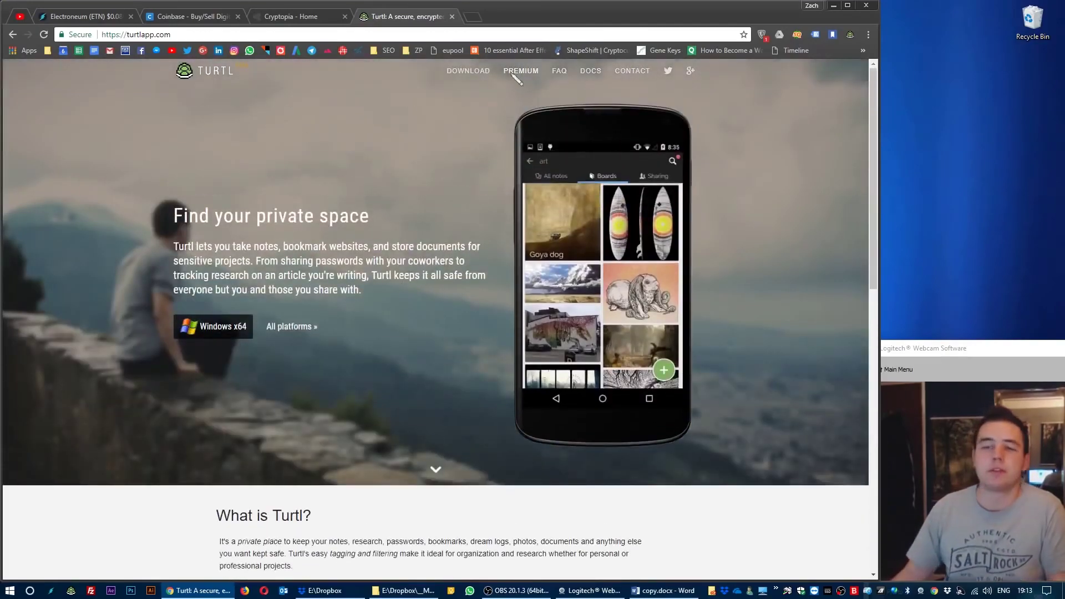
{"action": "left_click", "coordinate": [452, 16]}
Sign in to Coinbase using the autofilled email and password.
{"action": "left_click", "coordinate": [168, 16]}
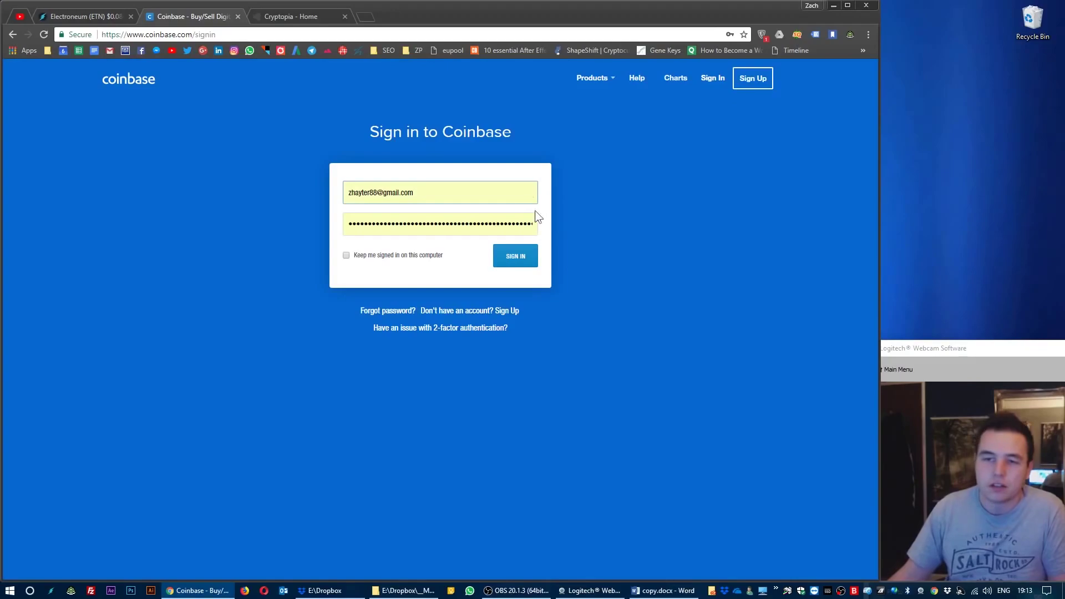
{"action": "left_click", "coordinate": [514, 256]}
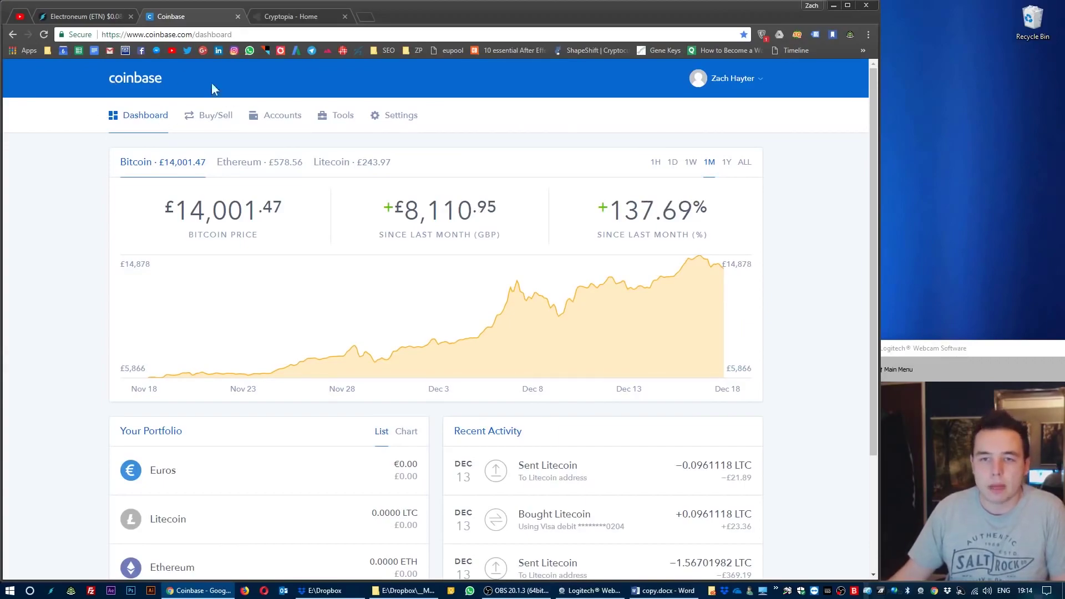
Glance at Cryptopia, then open Coinbase's Buy/Sell page.
{"action": "left_click", "coordinate": [294, 16]}
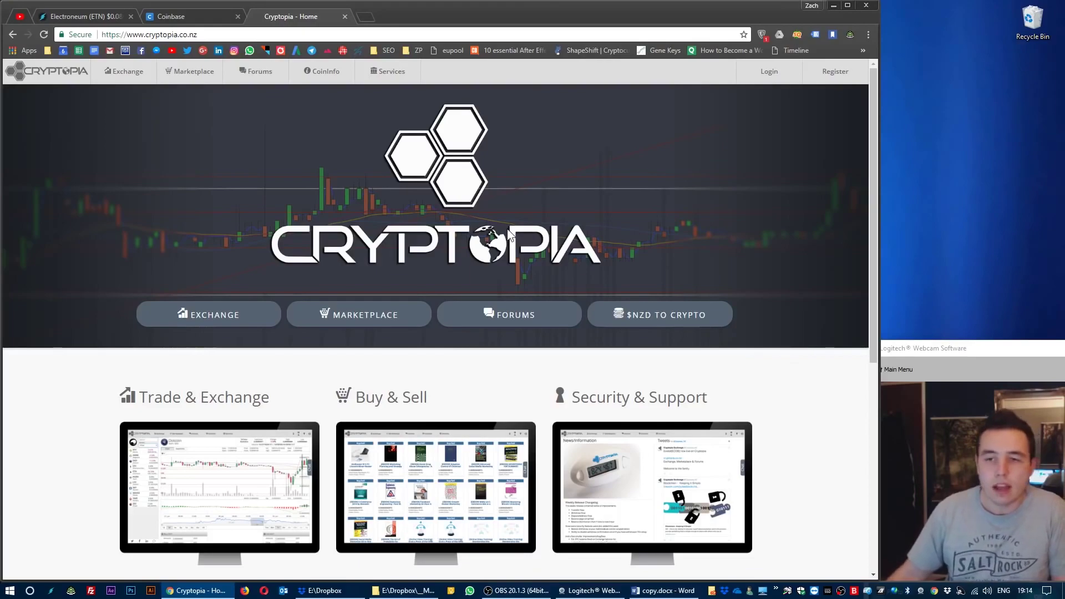
{"action": "left_click", "coordinate": [167, 16]}
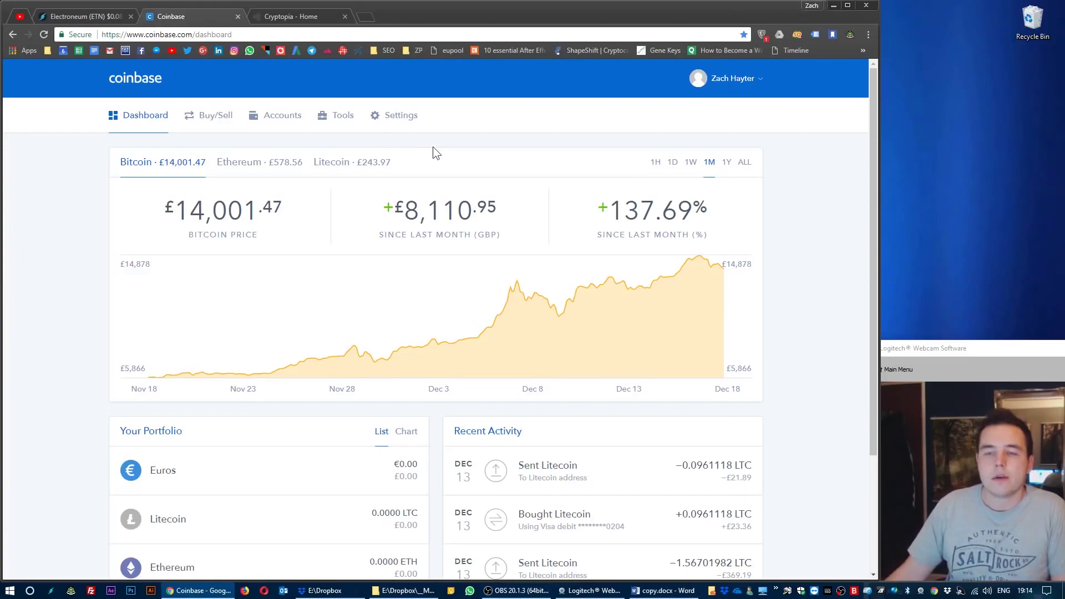
{"action": "left_click", "coordinate": [216, 115]}
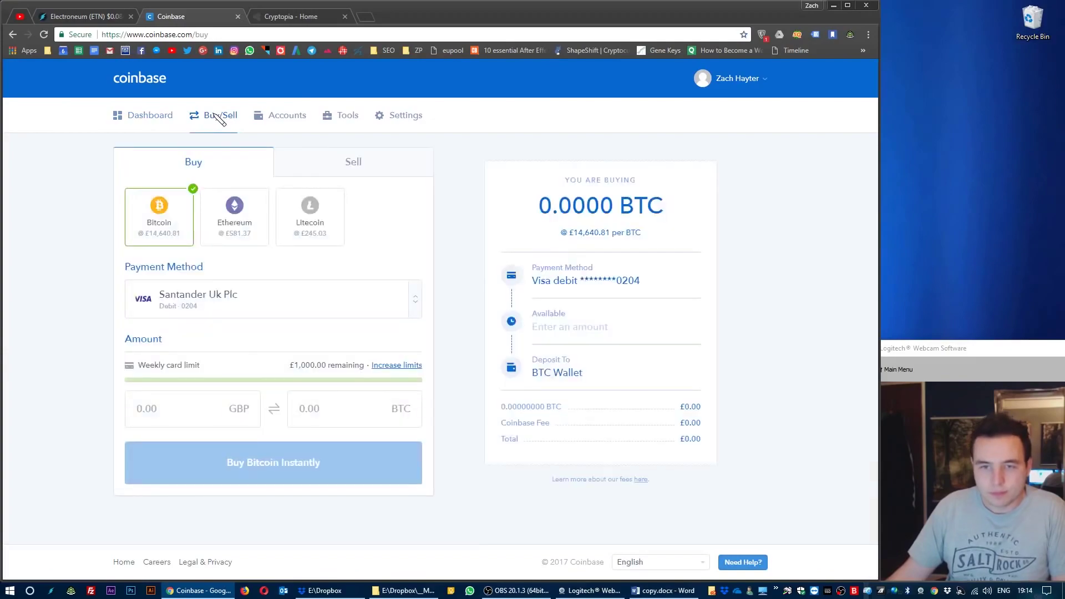
Order £500 of Litecoin paid with the Lloyds Bank Plc debit card.
{"action": "left_click", "coordinate": [319, 225]}
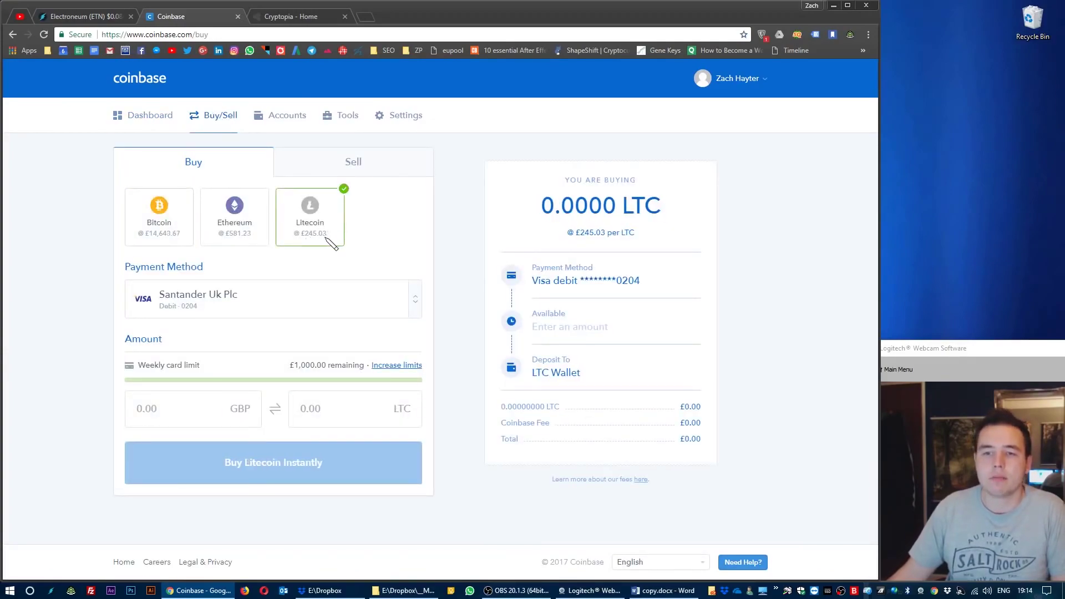
{"action": "left_click", "coordinate": [298, 302]}
{"action": "left_click", "coordinate": [252, 332]}
{"action": "left_click", "coordinate": [164, 408]}
{"action": "type", "text": "500"}
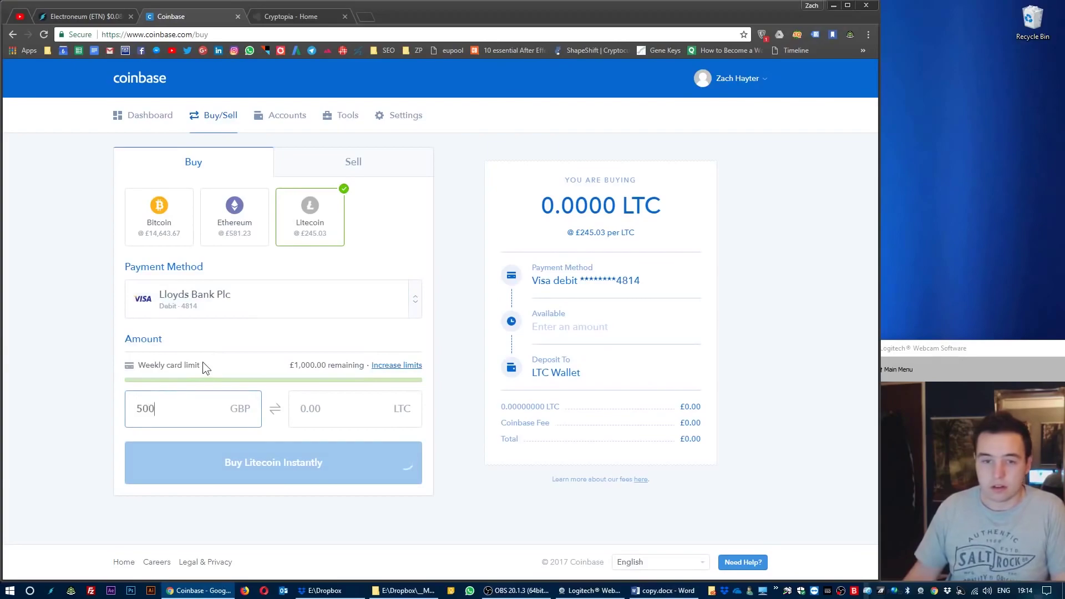
{"action": "left_click", "coordinate": [64, 374]}
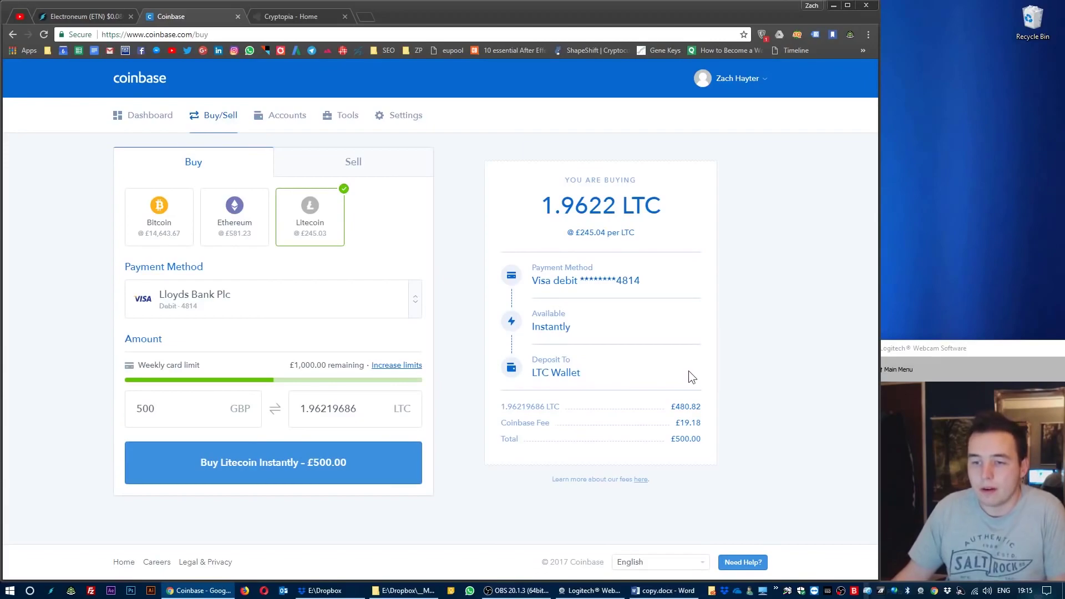
{"action": "left_click", "coordinate": [287, 469]}
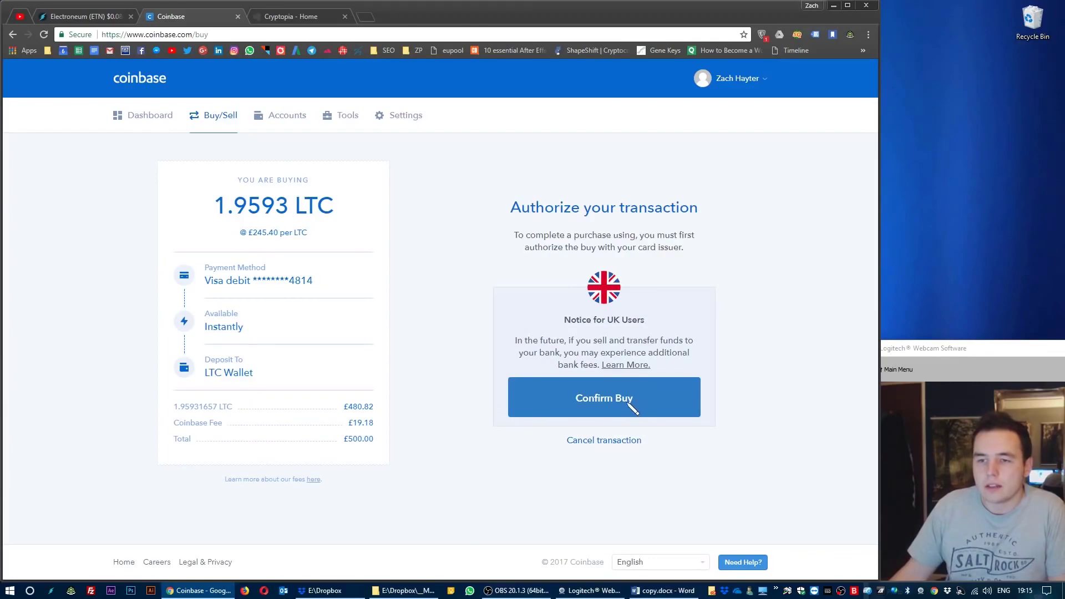
Confirm the £500 purchase of 1.9593 LTC into the LTC Wallet.
{"action": "left_click", "coordinate": [626, 402]}
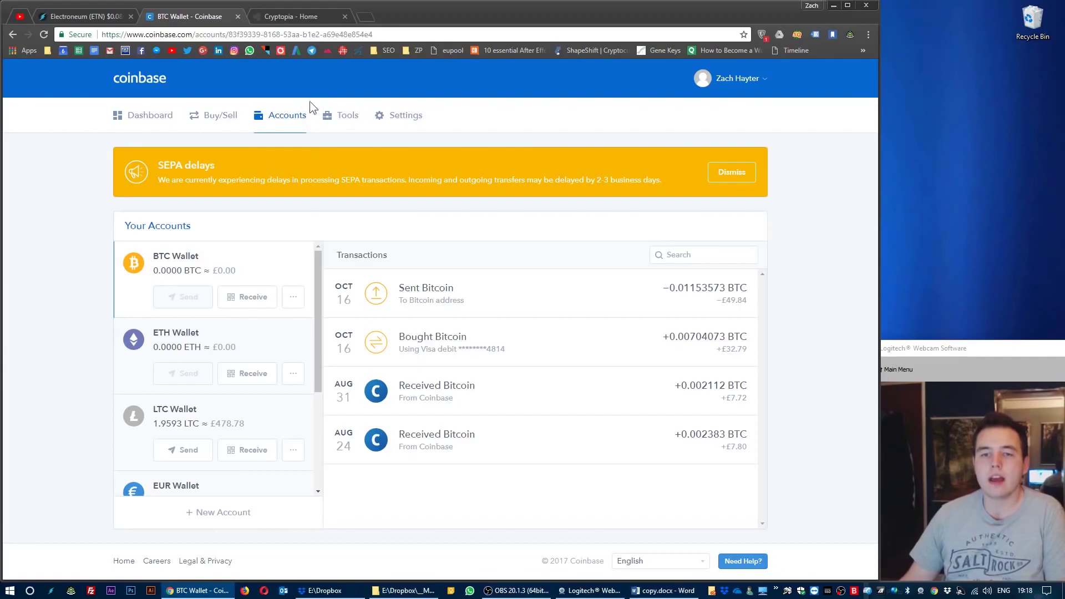
Open the LTC Wallet's transaction history, then switch to Cryptopia.
{"action": "scroll", "coordinate": [196, 272], "scroll_direction": "down", "scroll_amount": 1}
{"action": "scroll", "coordinate": [222, 294], "scroll_direction": "up", "scroll_amount": 1}
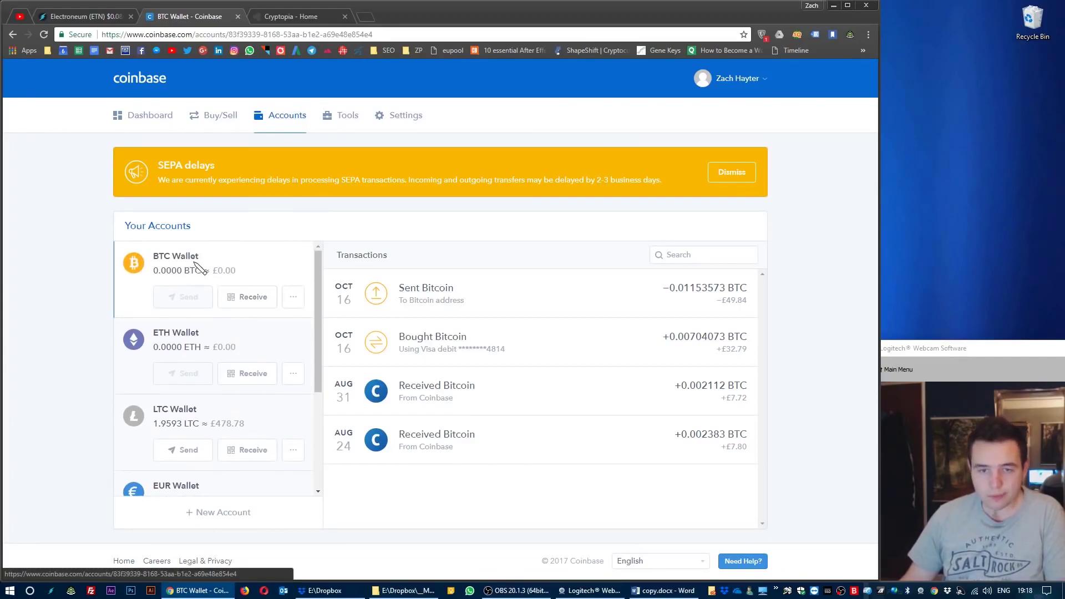
{"action": "left_click", "coordinate": [183, 422]}
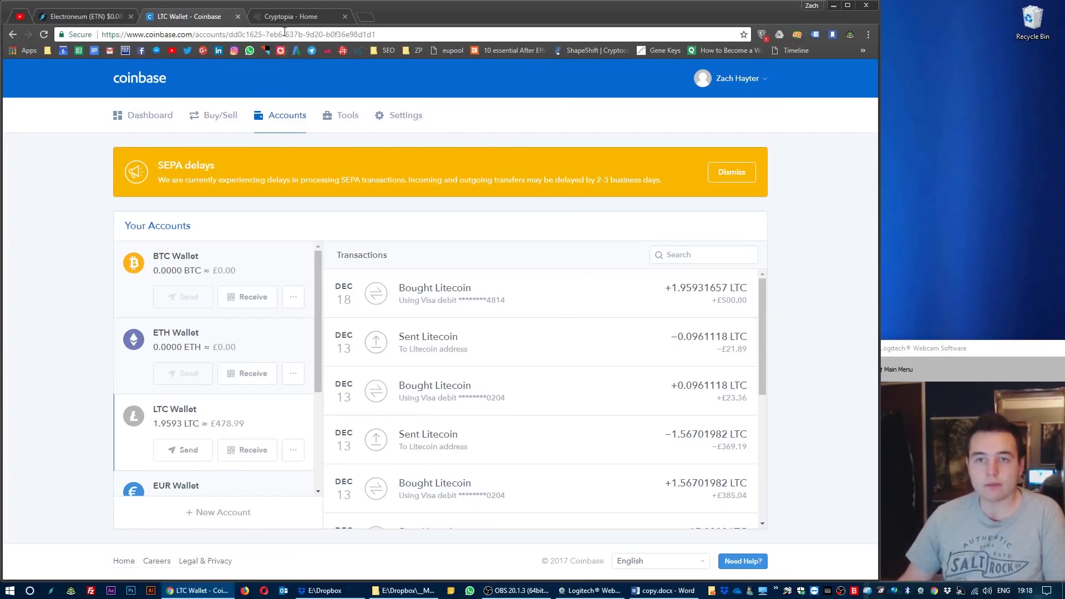
{"action": "left_click", "coordinate": [292, 16]}
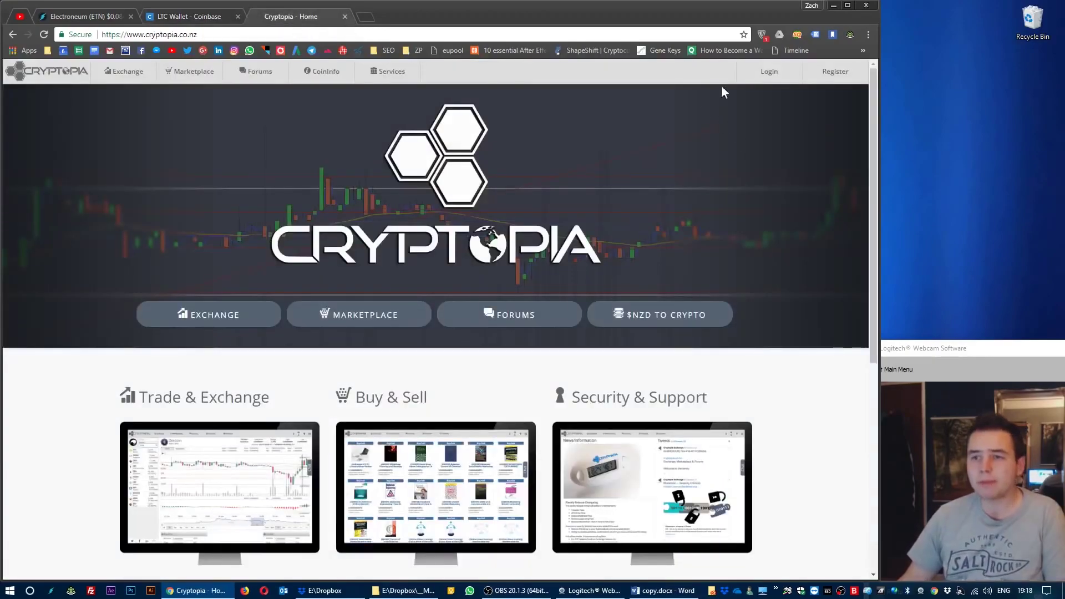
Log in to Cryptopia with the robot check and two-factor PIN, declining Chrome's password update.
{"action": "left_click", "coordinate": [753, 76]}
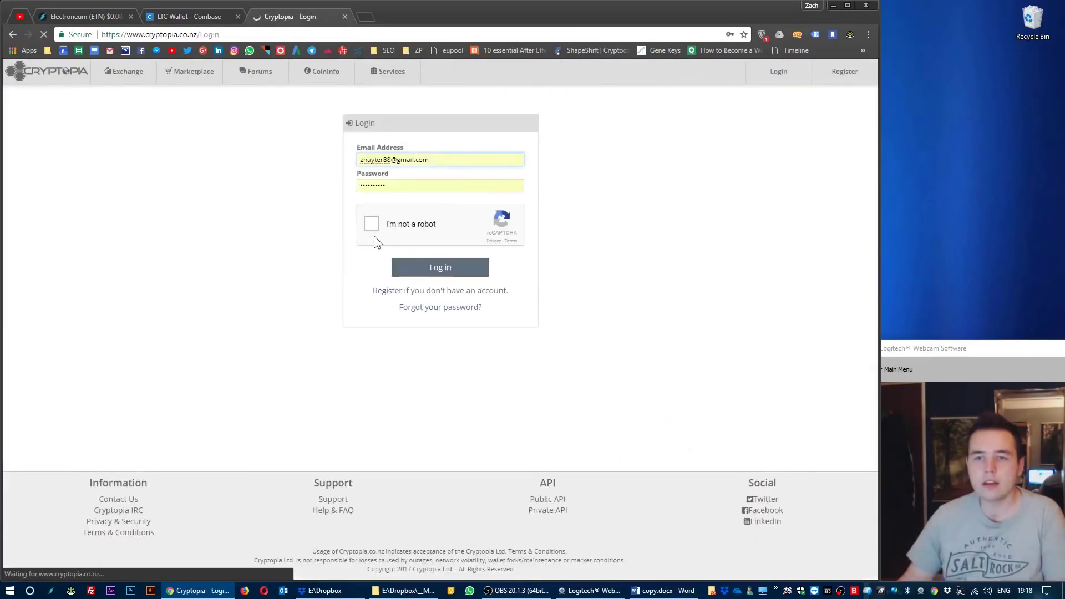
{"action": "left_click", "coordinate": [371, 224]}
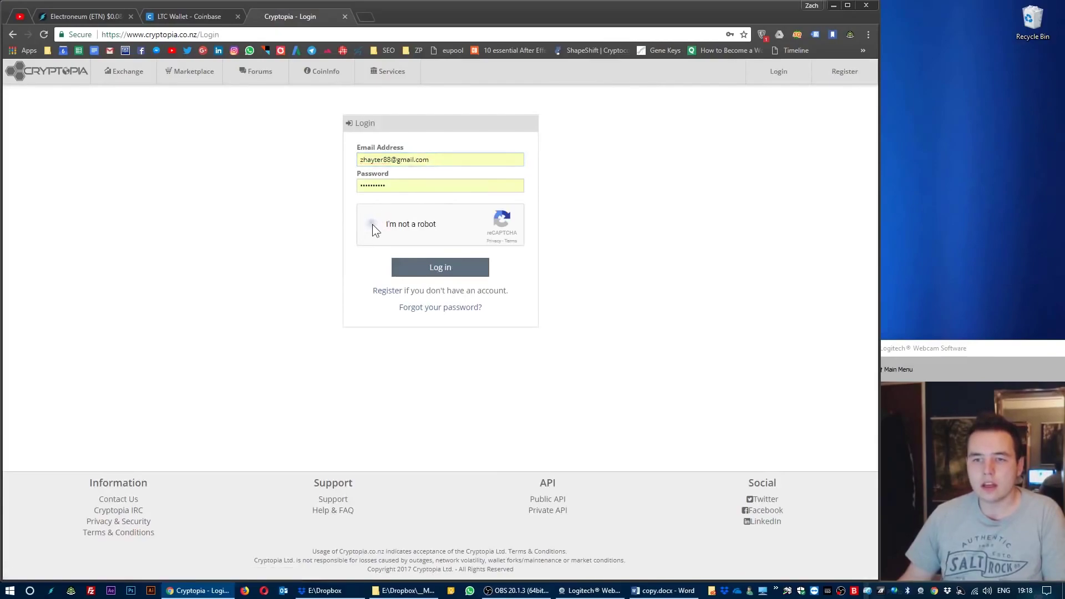
{"action": "left_click", "coordinate": [435, 266]}
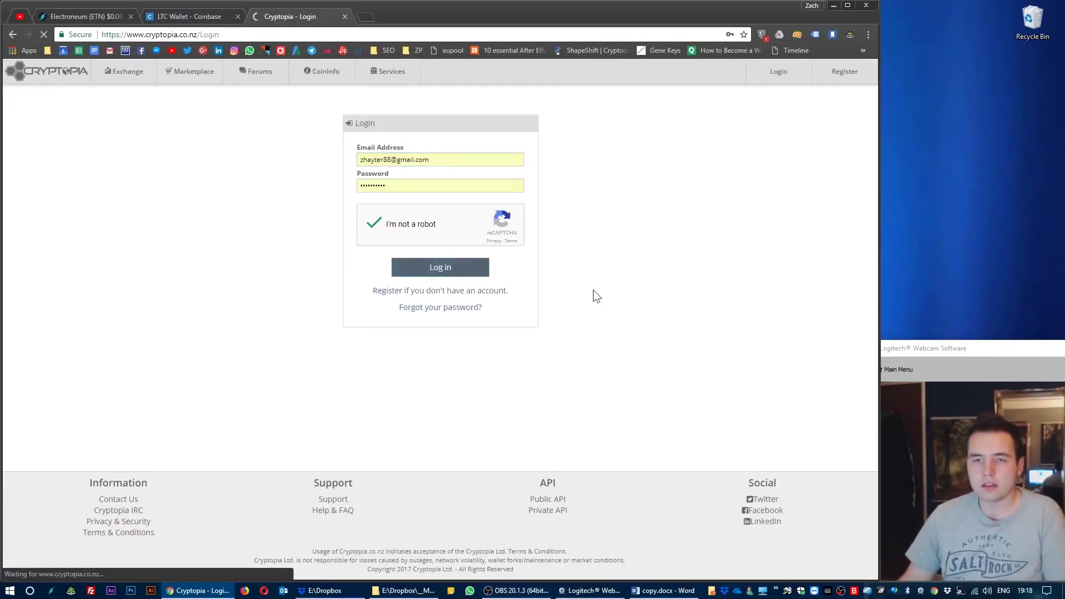
{"action": "type", "text": "••••"}
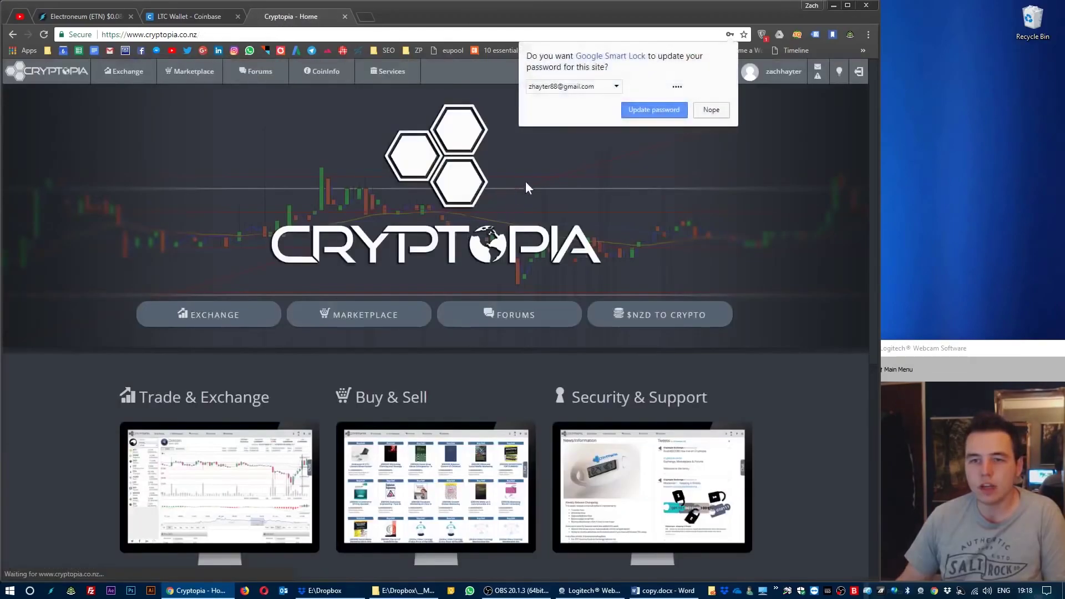
{"action": "left_click", "coordinate": [711, 110]}
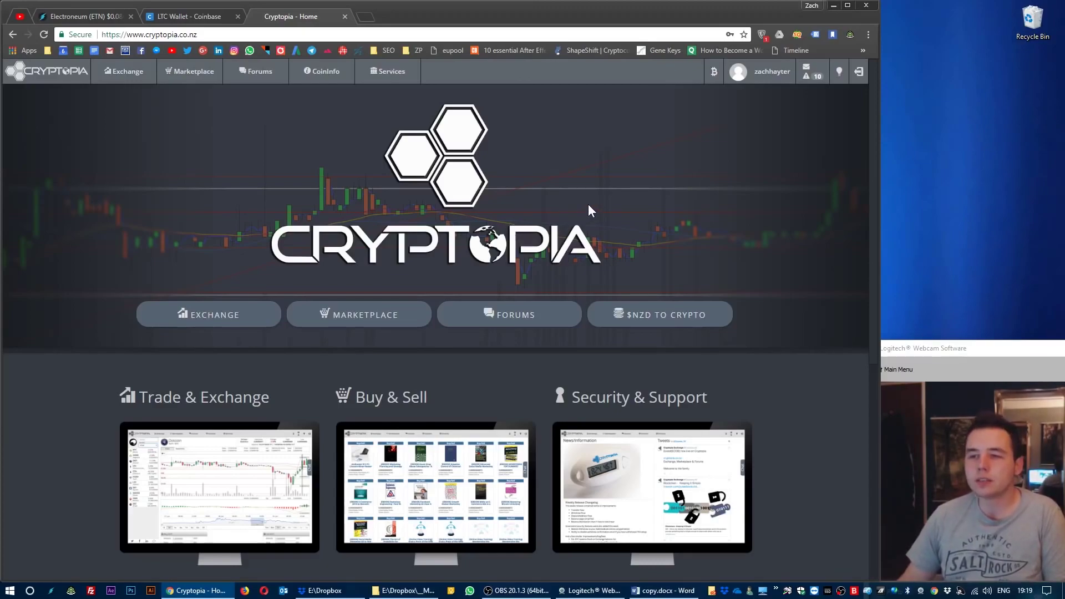
Open Cryptopia's Balances page, search for 'ltc' then 'etn', and clear the search.
{"action": "left_click", "coordinate": [714, 72]}
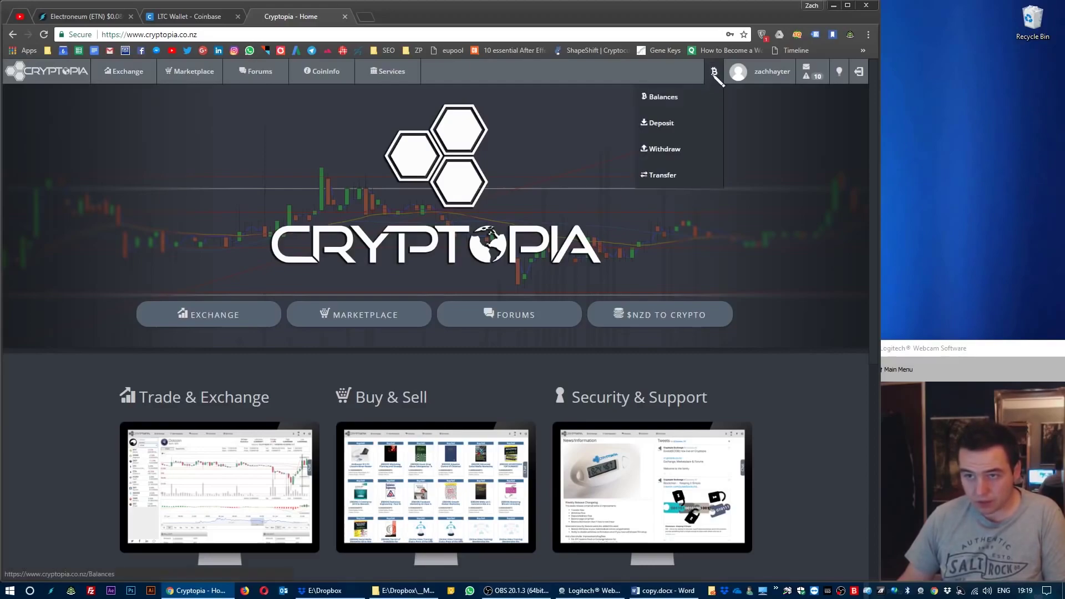
{"action": "left_click", "coordinate": [676, 98]}
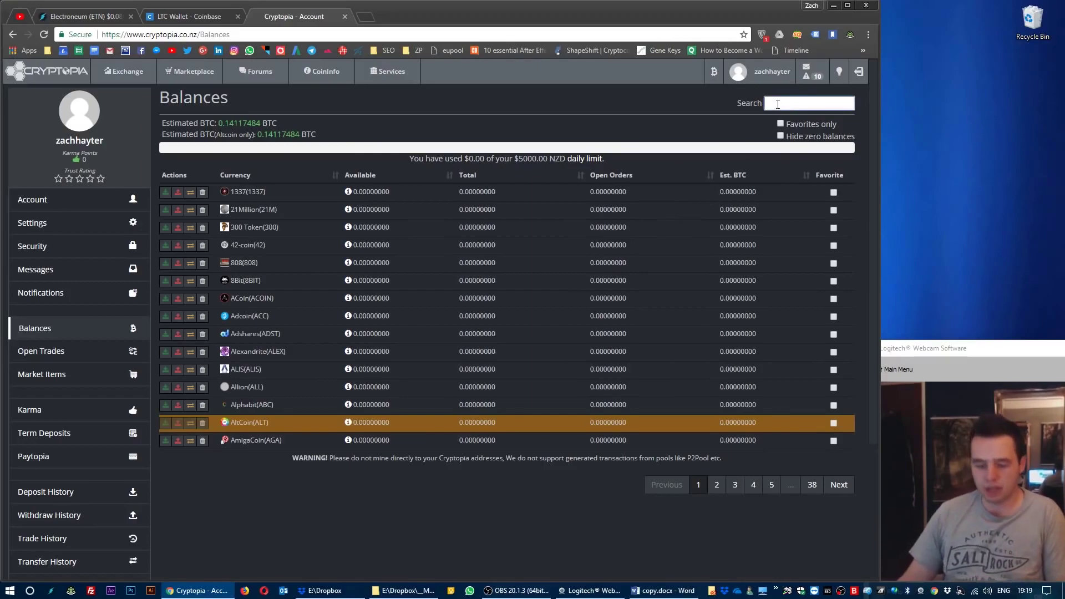
{"action": "type", "text": "ltc"}
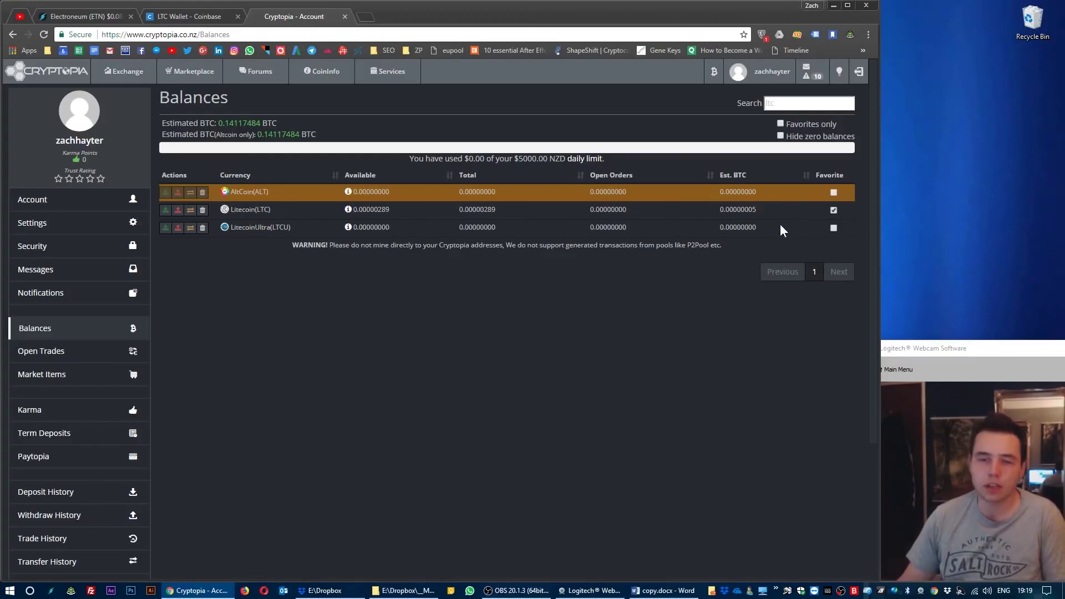
{"action": "left_click_drag", "start_coordinate": [783, 103], "coordinate": [766, 102]}
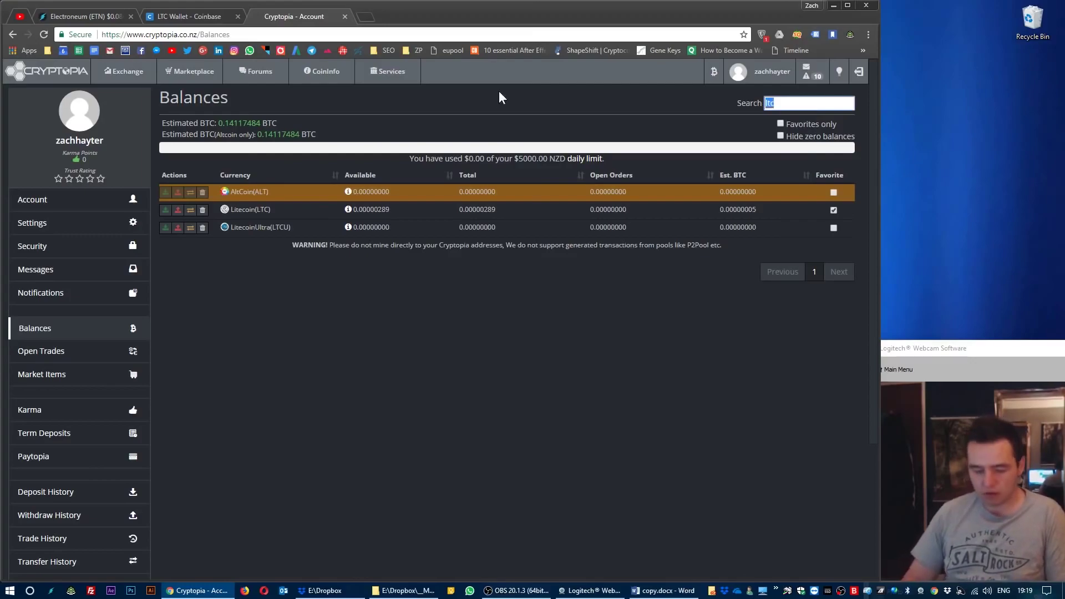
{"action": "type", "text": "etn"}
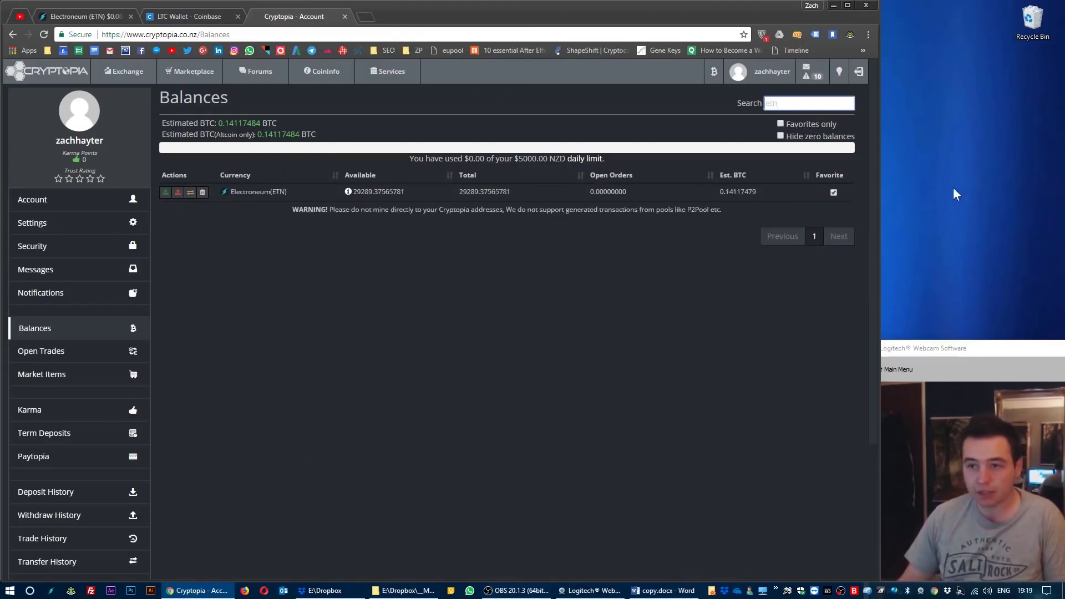
{"action": "left_click", "coordinate": [833, 192]}
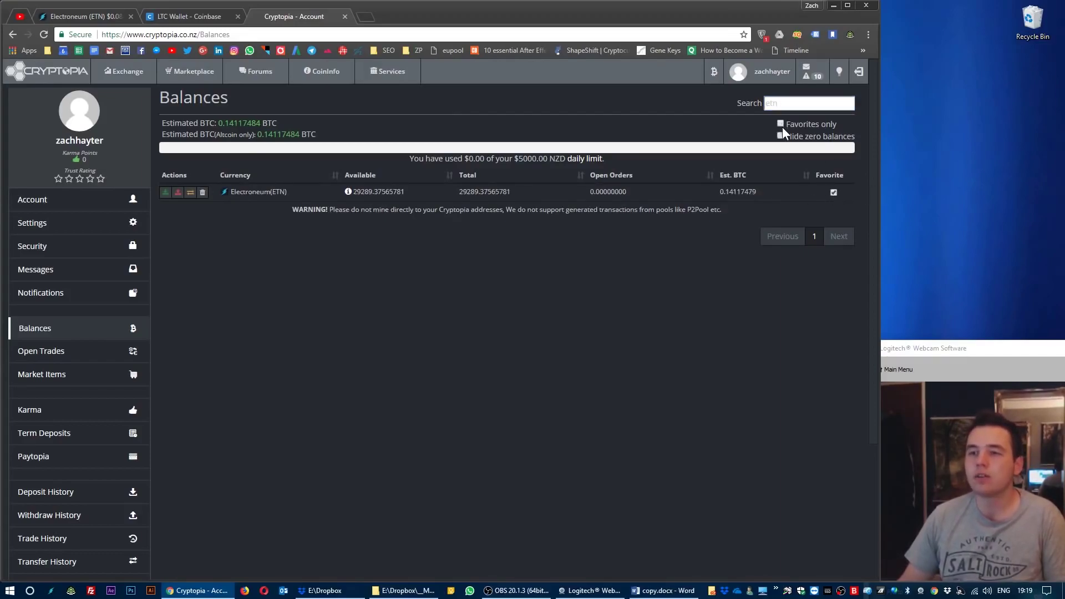
{"action": "double_click", "coordinate": [772, 103]}
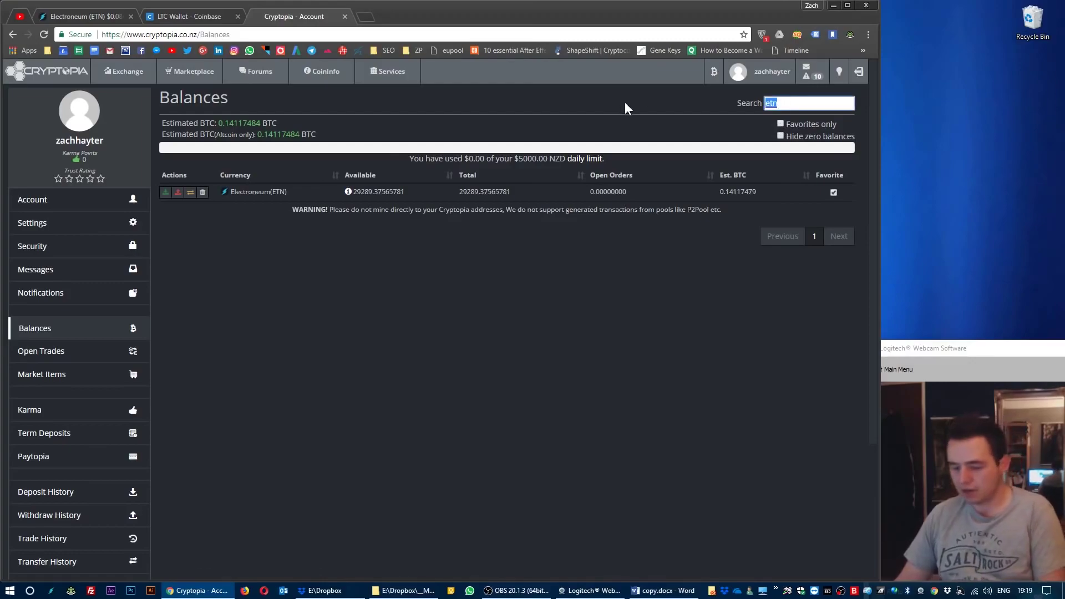
{"action": "key", "text": "BackSpace"}
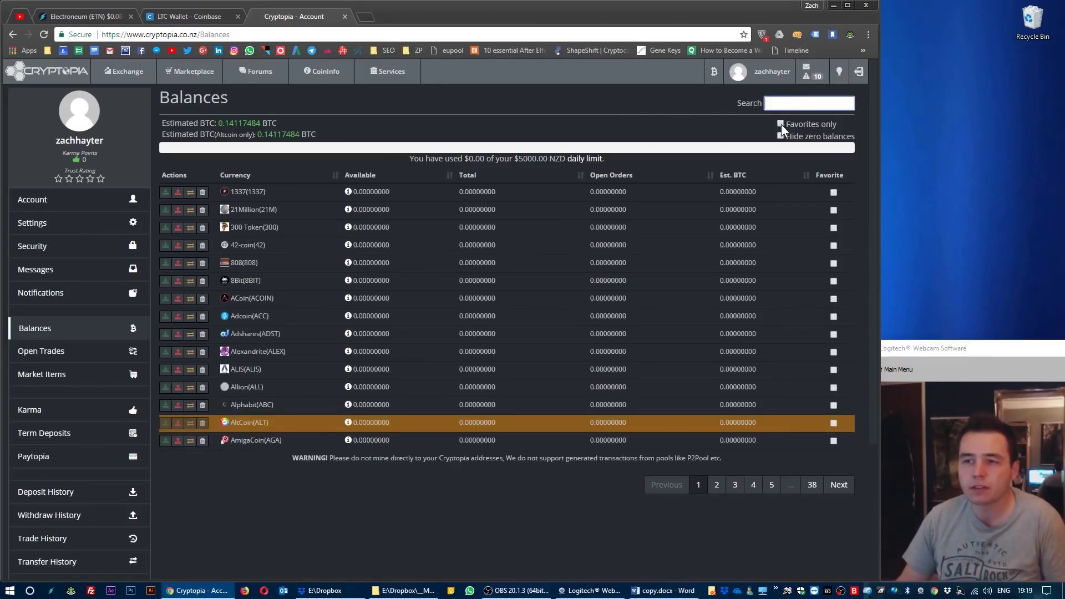
Show favourite coins only, toggle Day/Dark Mode, and compare with Coinbase's LTC Wallet.
{"action": "left_click", "coordinate": [781, 124]}
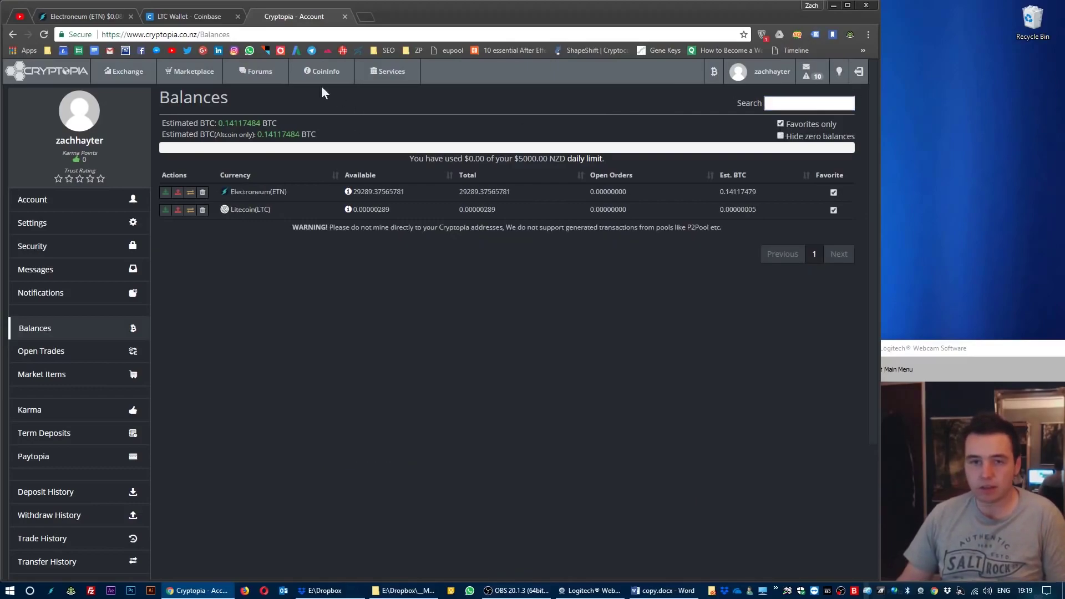
{"action": "left_click", "coordinate": [840, 73]}
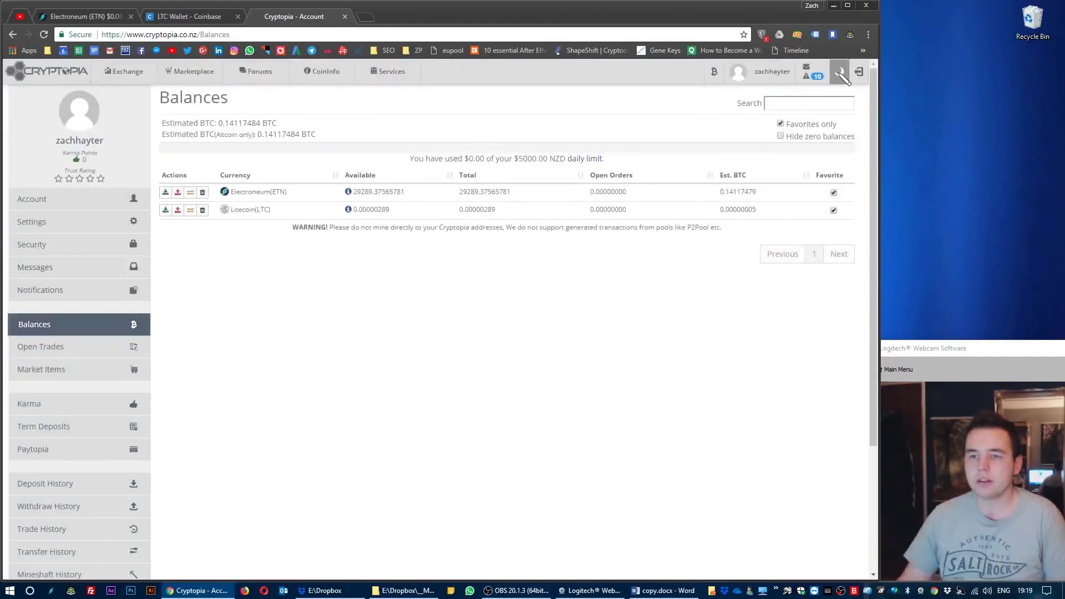
{"action": "left_click", "coordinate": [842, 75]}
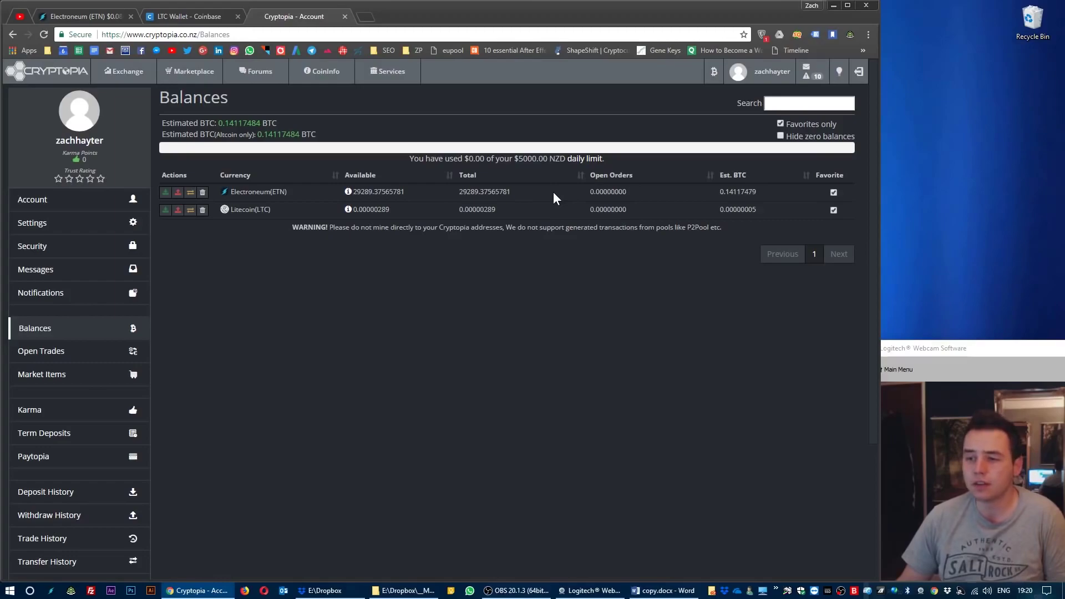
{"action": "left_click", "coordinate": [174, 19]}
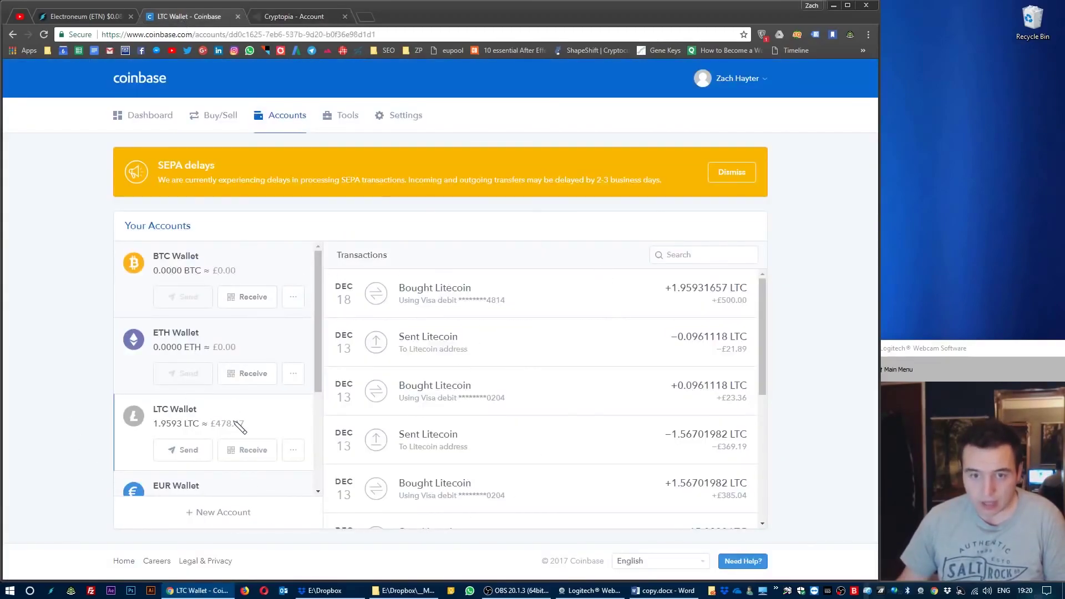
{"action": "left_click", "coordinate": [295, 18]}
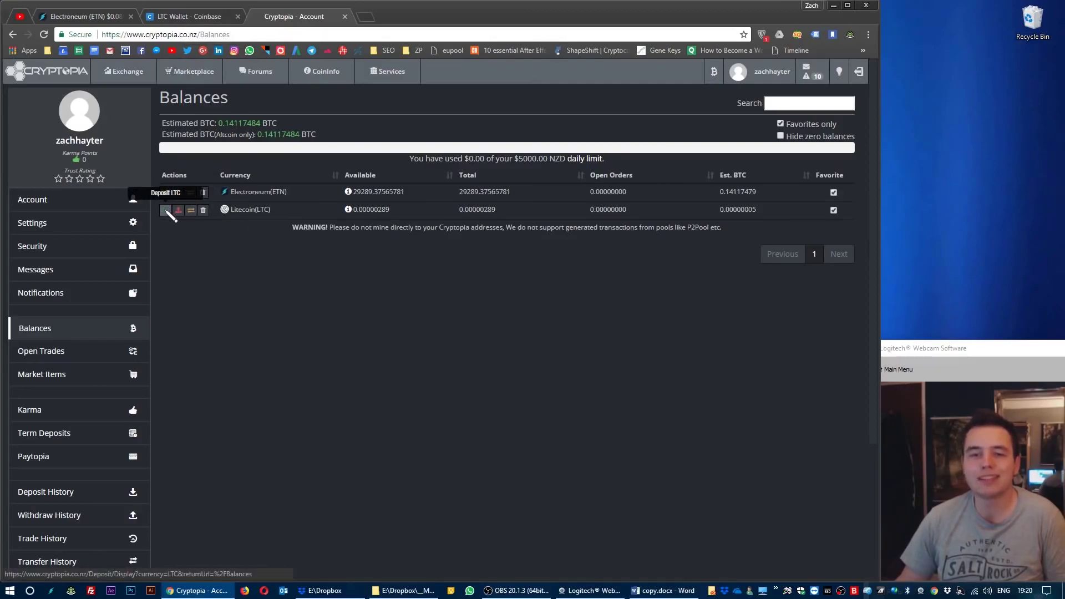
Copy Cryptopia's Litecoin deposit address and bring up Coinbase's LTC Wallet.
{"action": "left_click", "coordinate": [166, 210]}
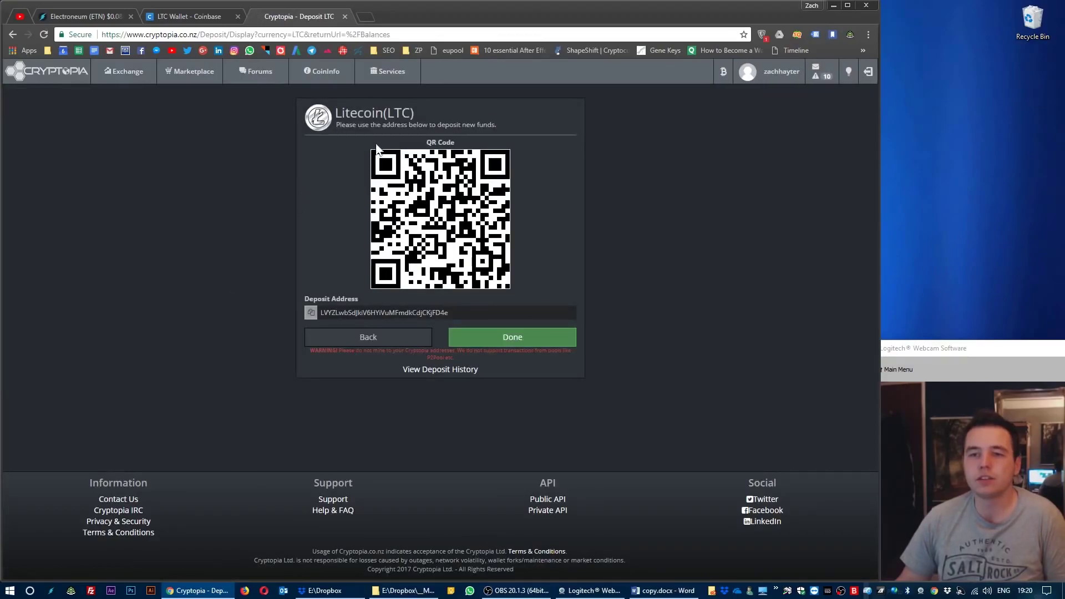
{"action": "left_click_drag", "start_coordinate": [466, 313], "coordinate": [313, 312]}
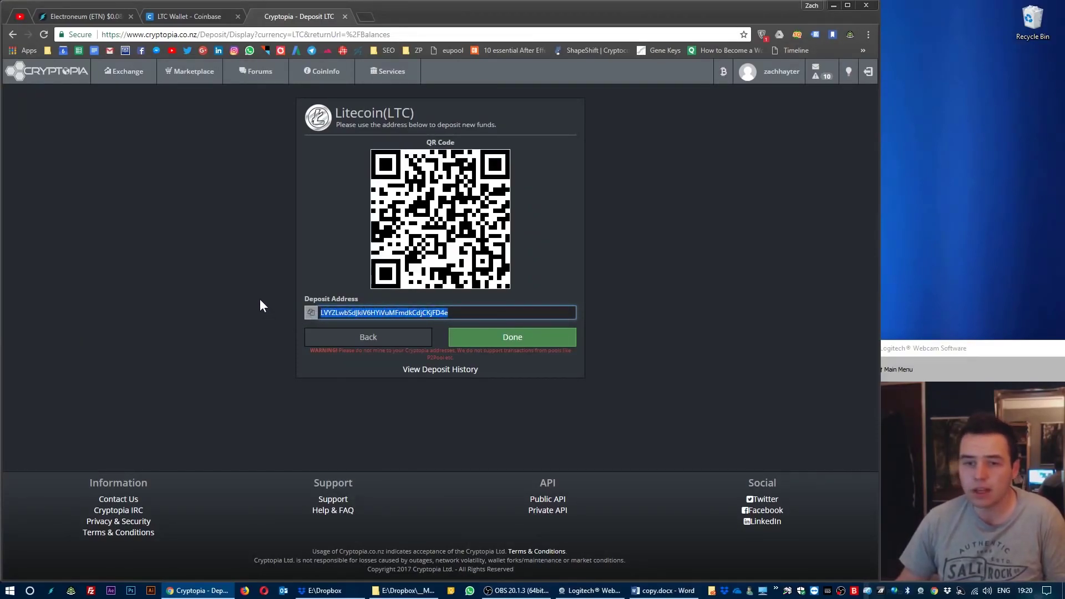
{"action": "right_click", "coordinate": [356, 313]}
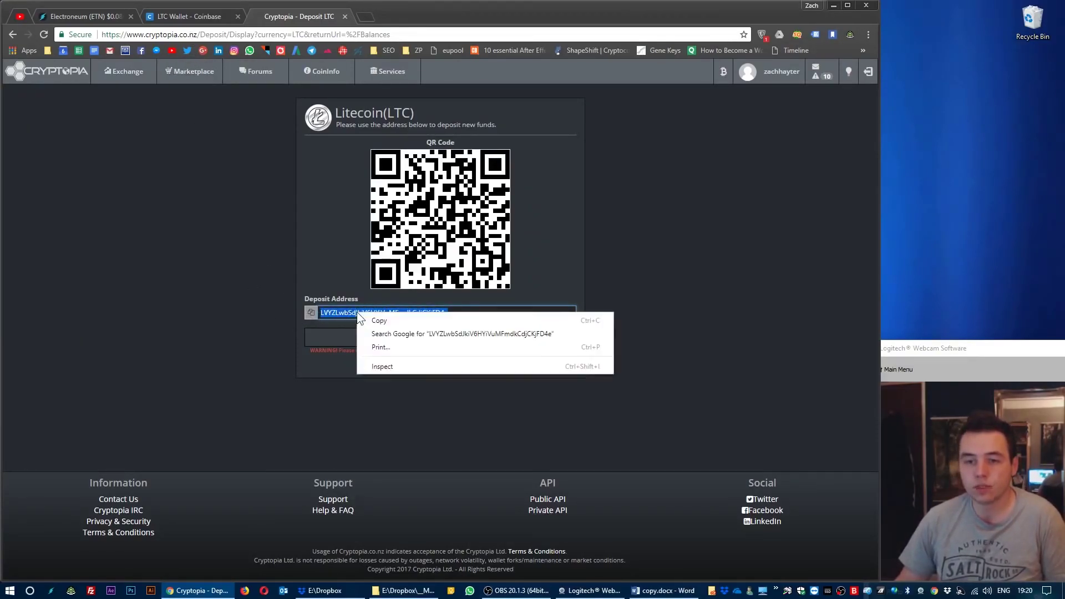
{"action": "left_click", "coordinate": [381, 321]}
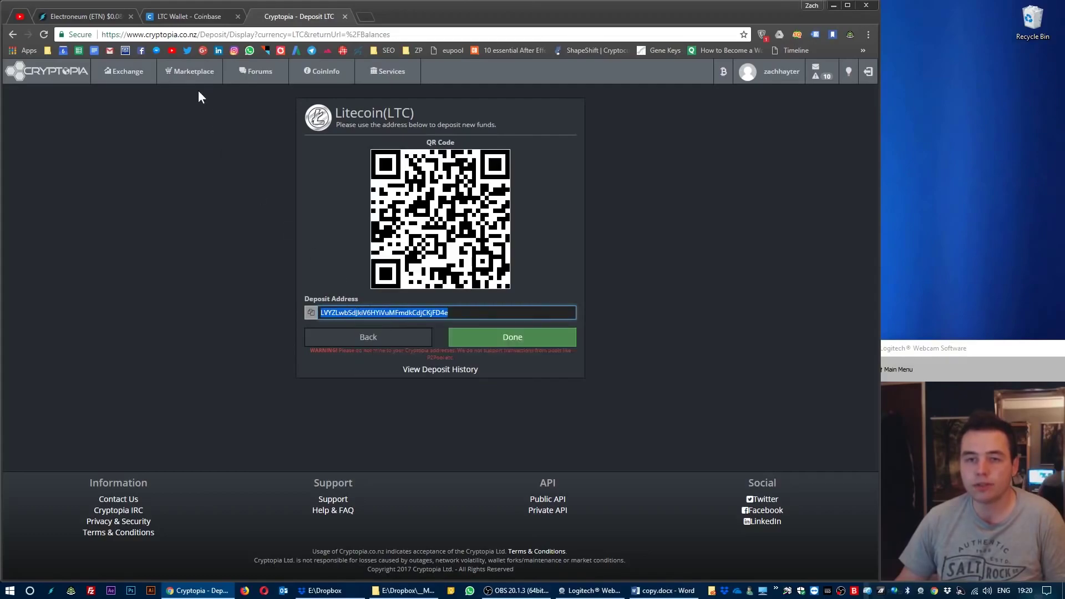
{"action": "left_click", "coordinate": [193, 16]}
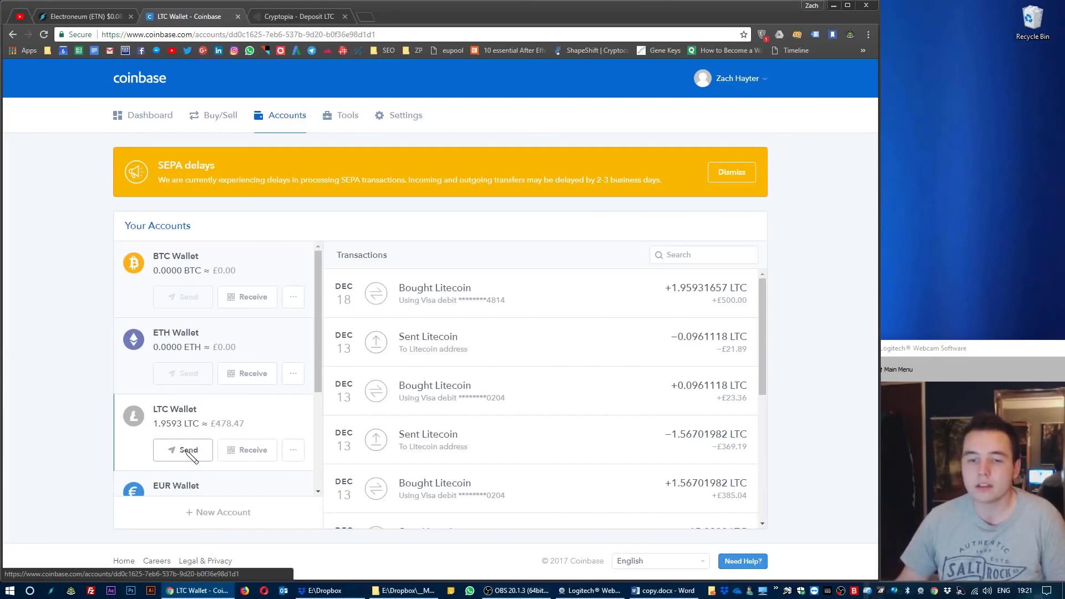
Start a Litecoin send from the LTC Wallet, pasting the Cryptopia deposit address as recipient.
{"action": "left_click", "coordinate": [187, 450]}
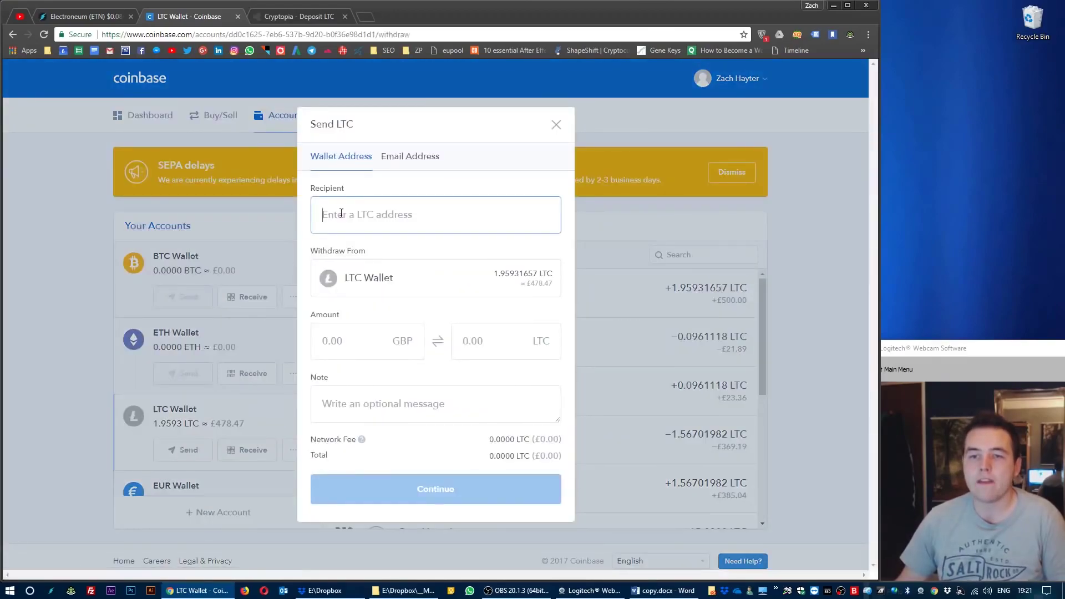
{"action": "left_click", "coordinate": [441, 219]}
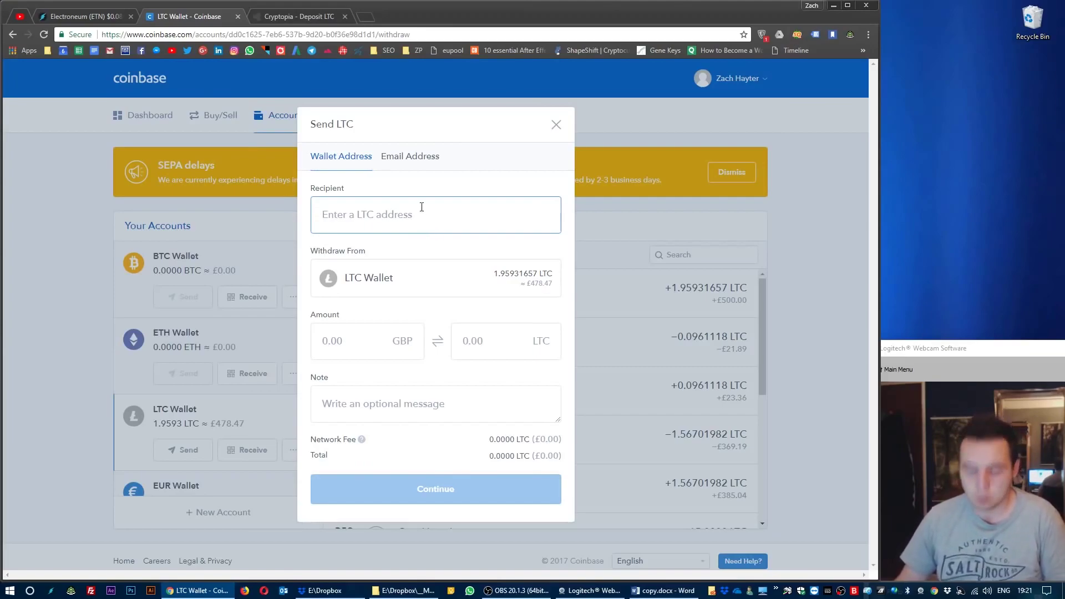
{"action": "right_click", "coordinate": [423, 216]}
{"action": "left_click", "coordinate": [448, 286]}
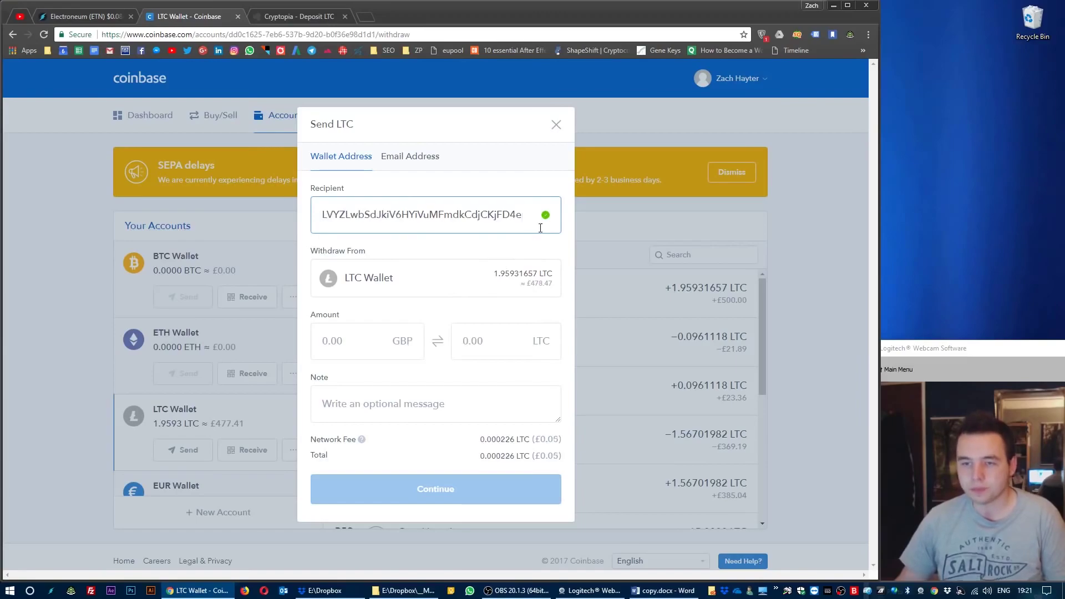
Verify the pasted recipient address by selecting it a few times.
{"action": "left_click_drag", "start_coordinate": [531, 215], "coordinate": [255, 217]}
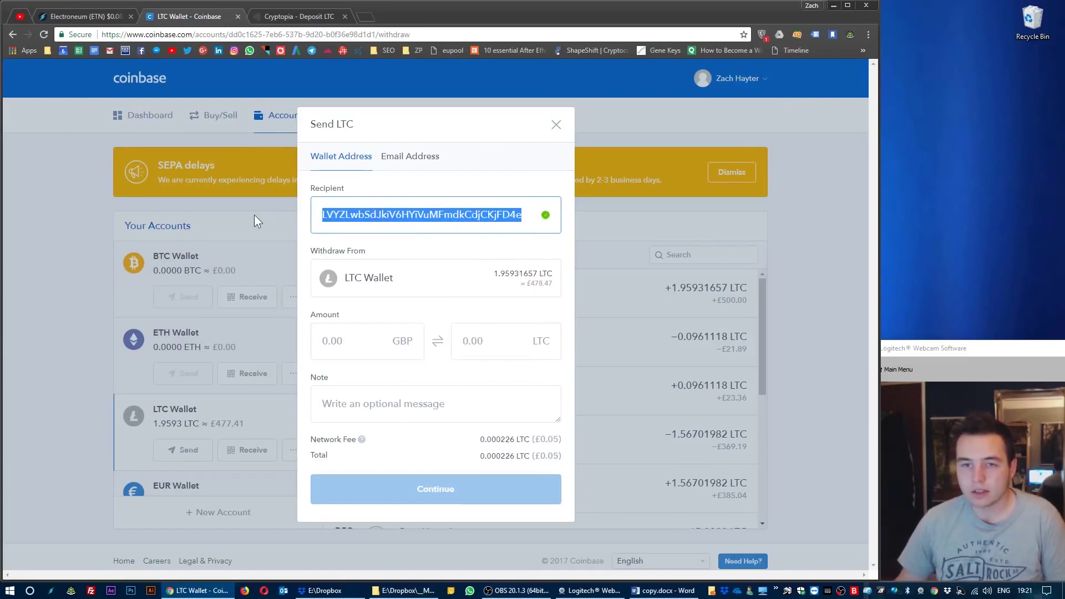
{"action": "left_click", "coordinate": [523, 217]}
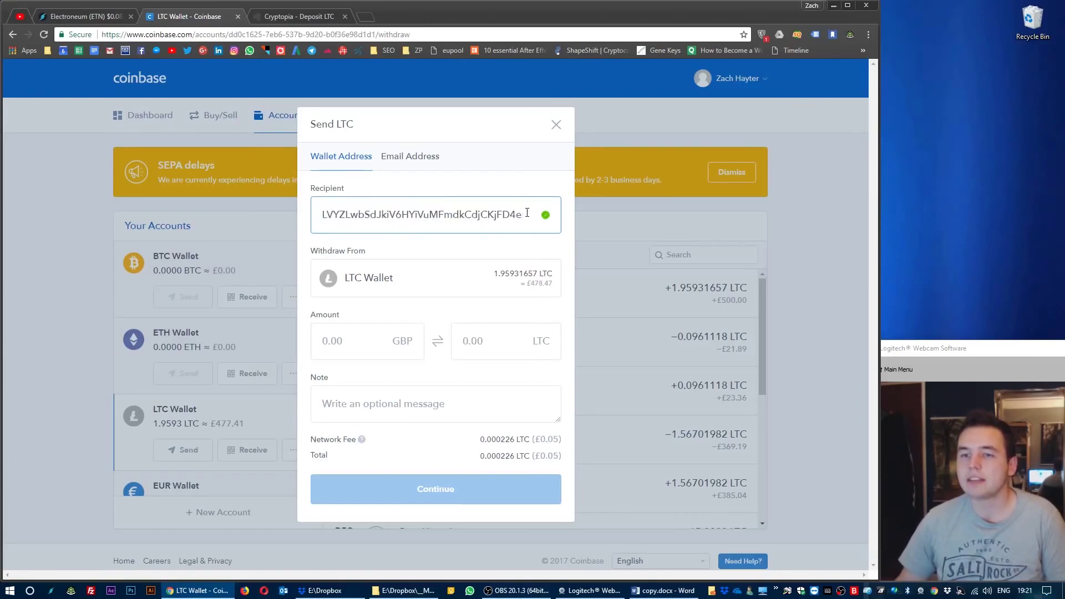
{"action": "left_click_drag", "start_coordinate": [532, 215], "coordinate": [283, 207]}
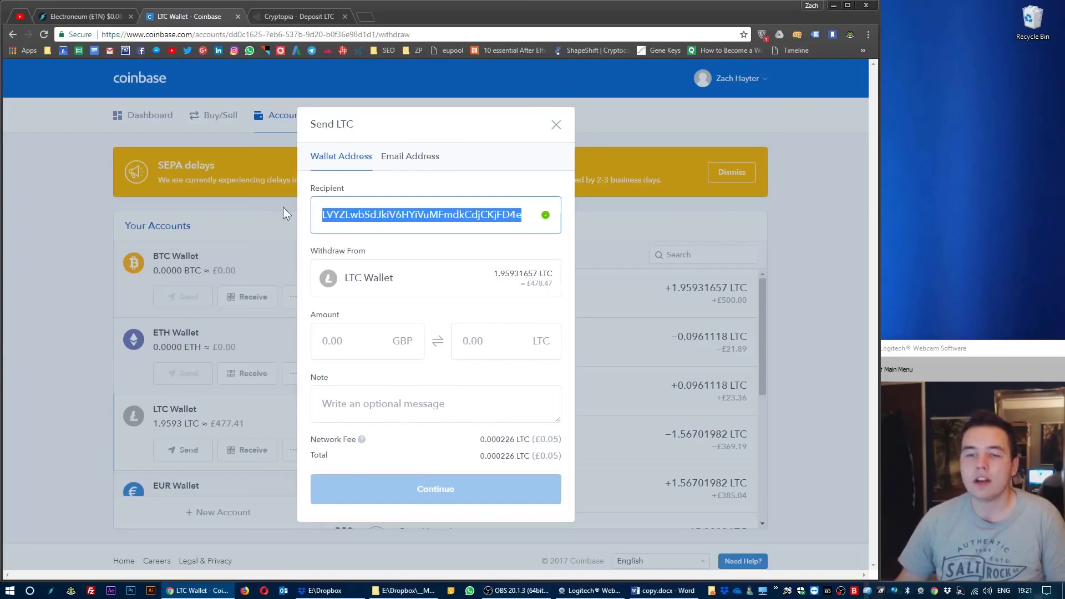
{"action": "left_click", "coordinate": [504, 218]}
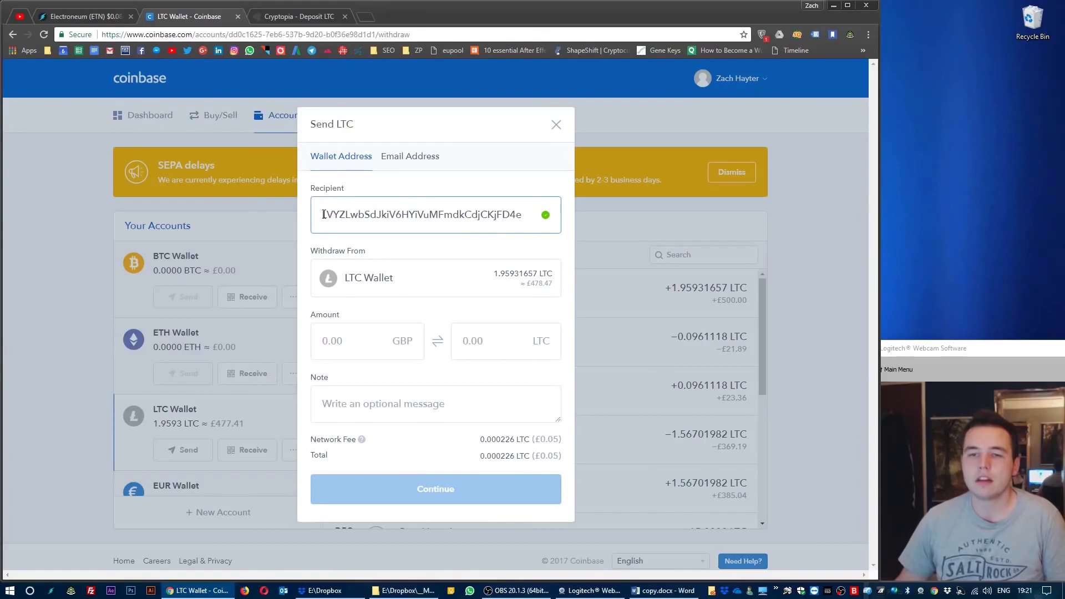
{"action": "left_click_drag", "start_coordinate": [323, 214], "coordinate": [533, 217]}
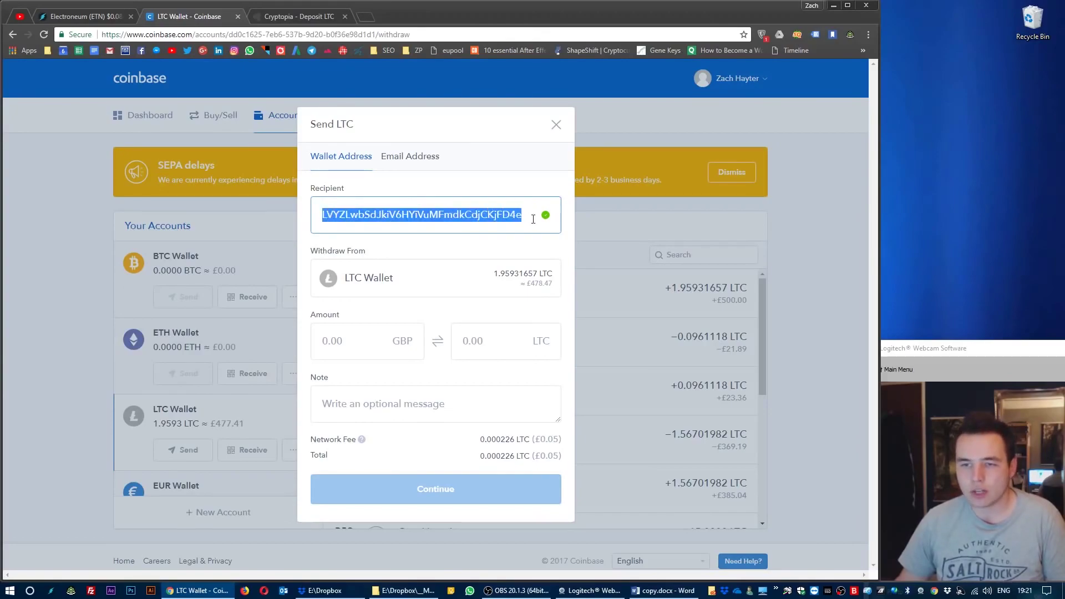
{"action": "left_click", "coordinate": [533, 216]}
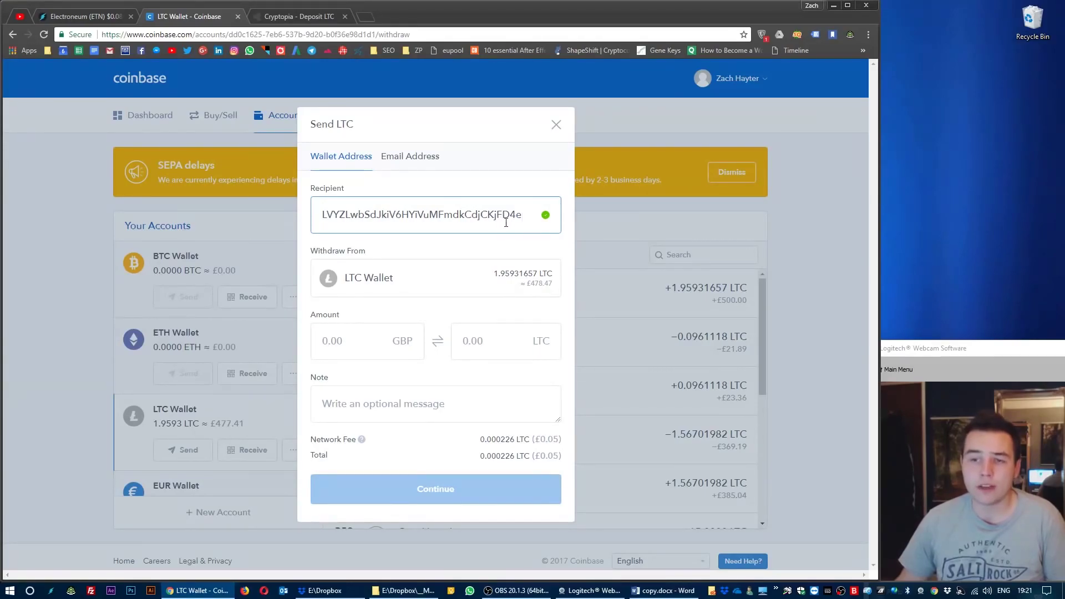
{"action": "left_click_drag", "start_coordinate": [529, 215], "coordinate": [311, 214]}
{"action": "left_click", "coordinate": [501, 205]}
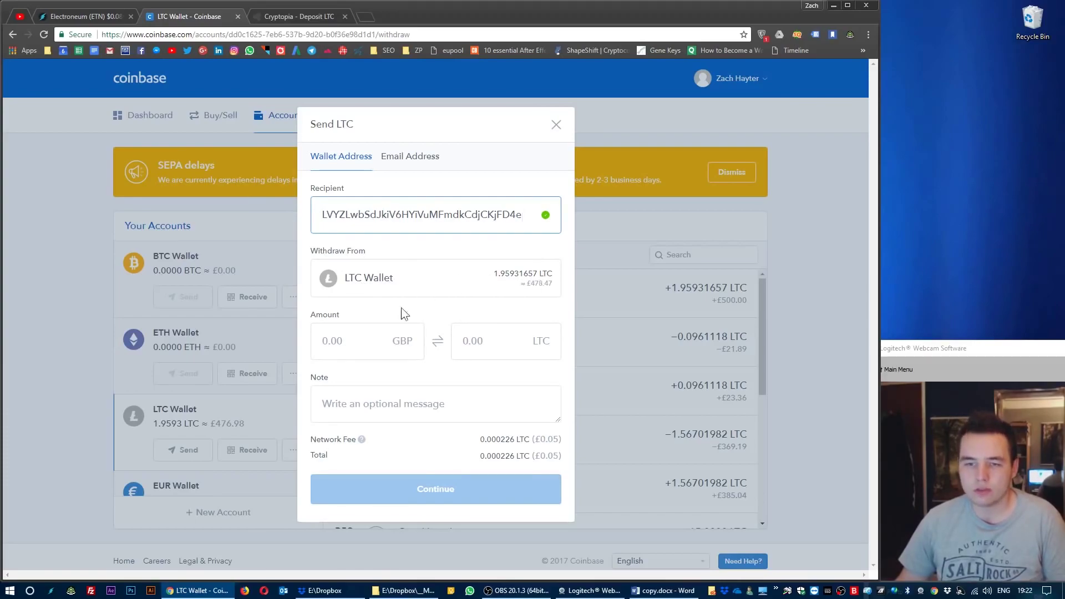
Set the send amount in LTC to the full balance, 1.95909056 LTC (£476.5096).
{"action": "left_click", "coordinate": [354, 340]}
{"action": "left_click", "coordinate": [490, 340]}
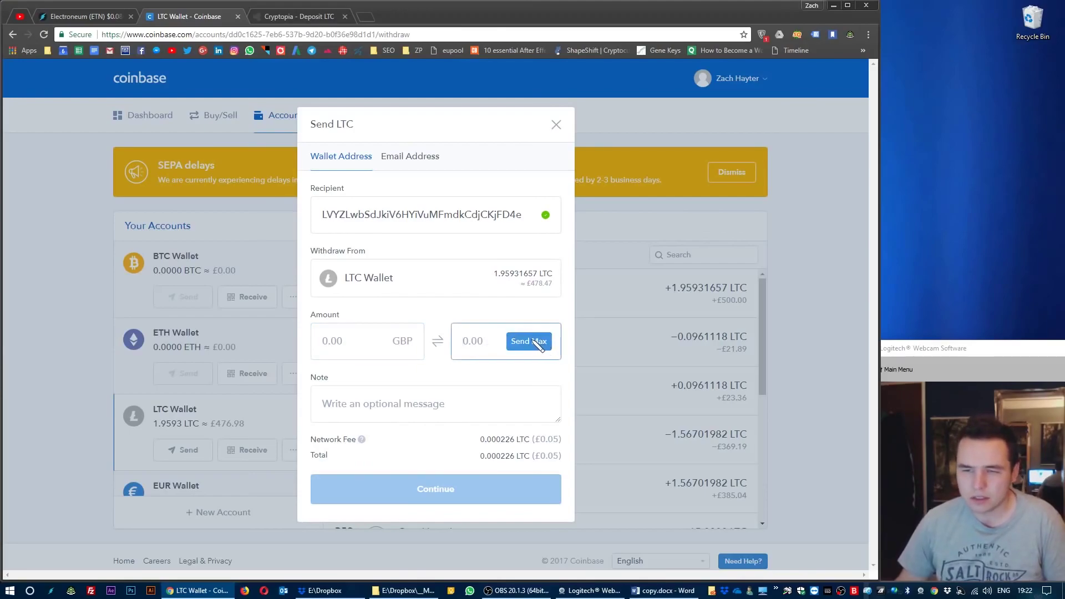
{"action": "left_click", "coordinate": [531, 341]}
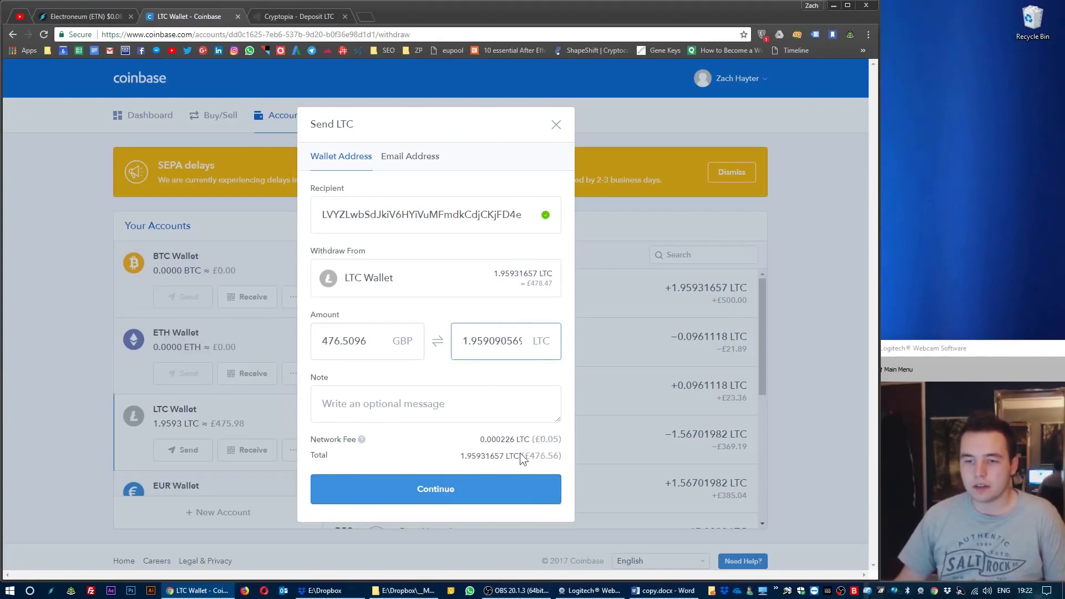
Confirm sending 1.95931657 LTC to Cryptopia, entering the SMS verification code.
{"action": "left_click", "coordinate": [430, 491]}
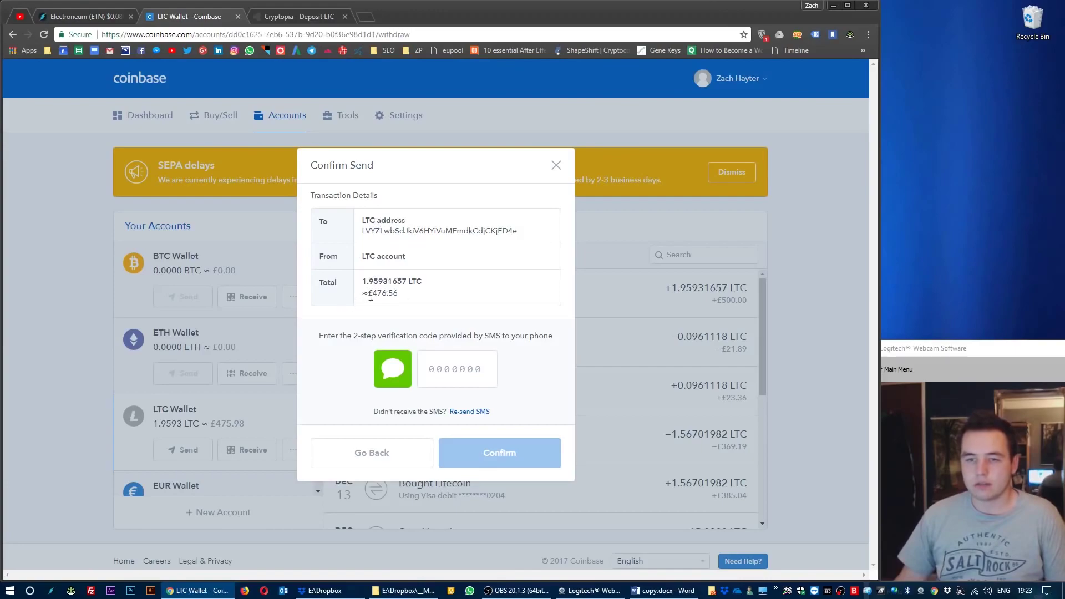
{"action": "left_click", "coordinate": [480, 370]}
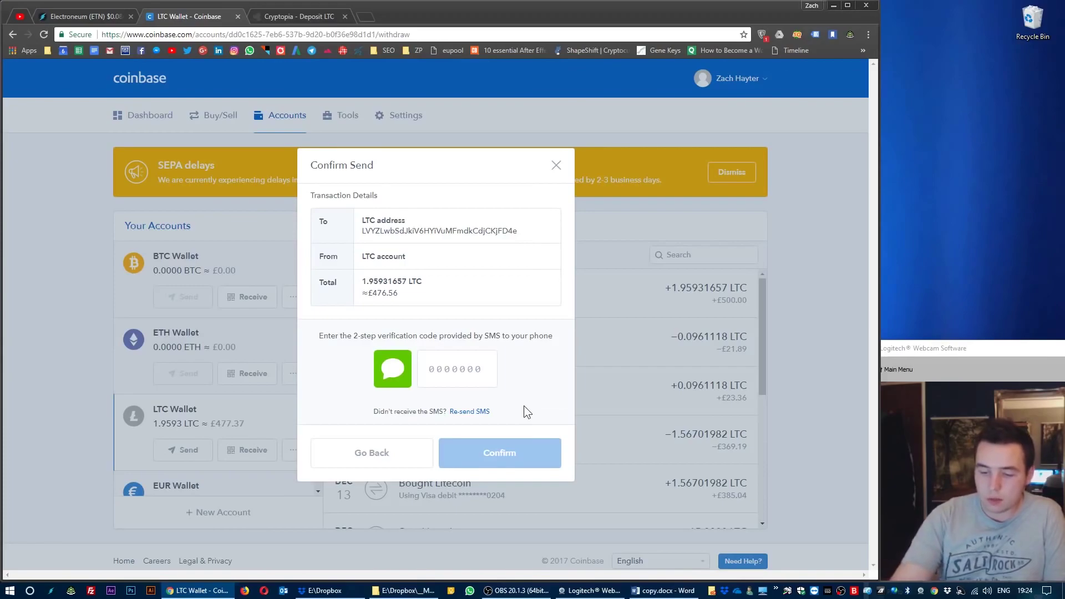
{"action": "left_click", "coordinate": [437, 372]}
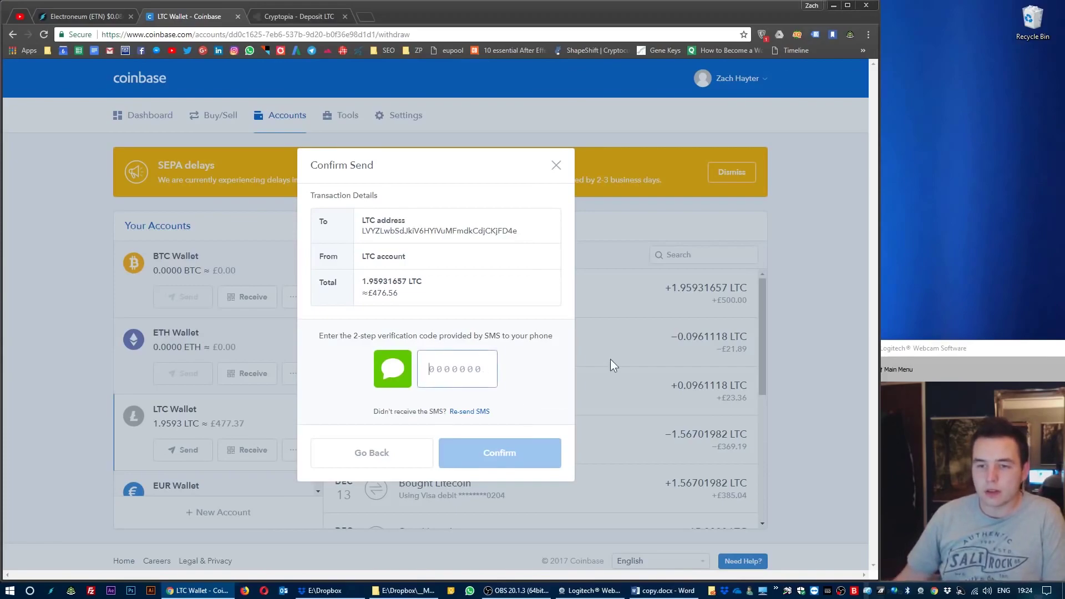
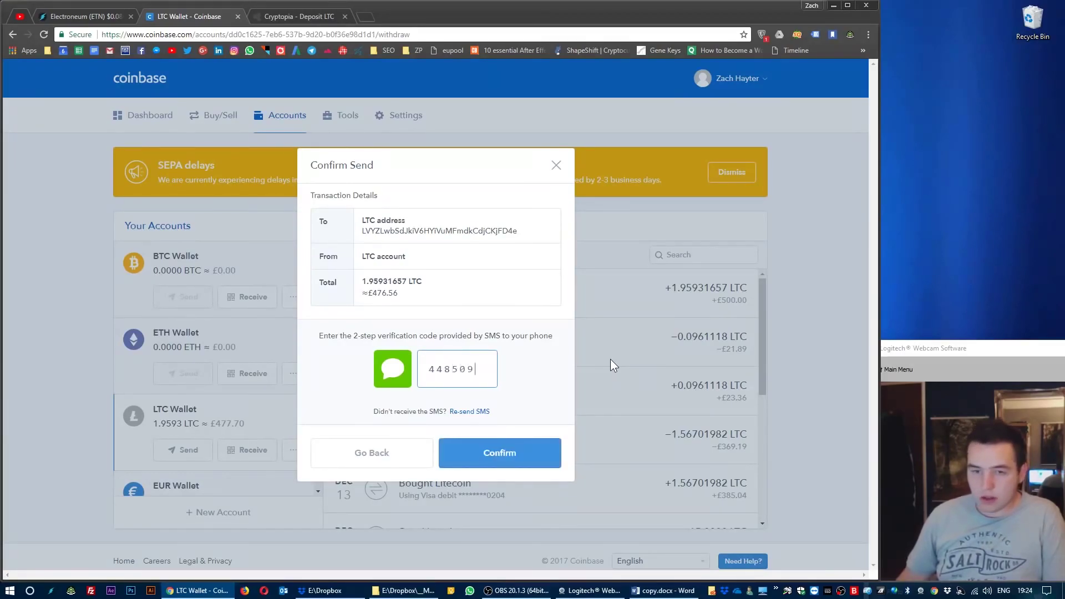
{"action": "left_click", "coordinate": [503, 460]}
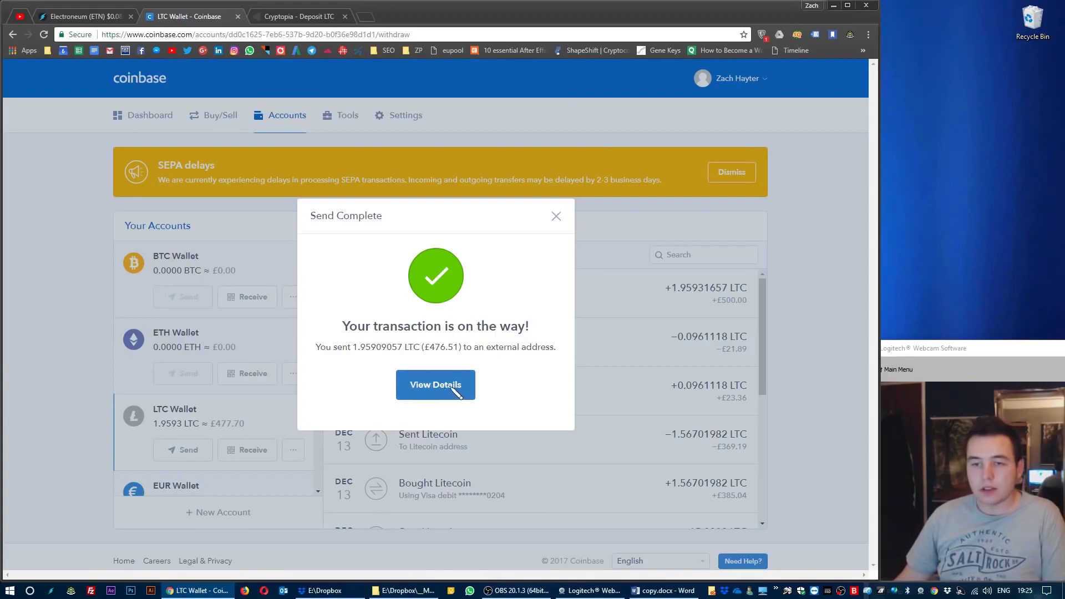
View the pending Litecoin transaction's details.
{"action": "left_click", "coordinate": [450, 387]}
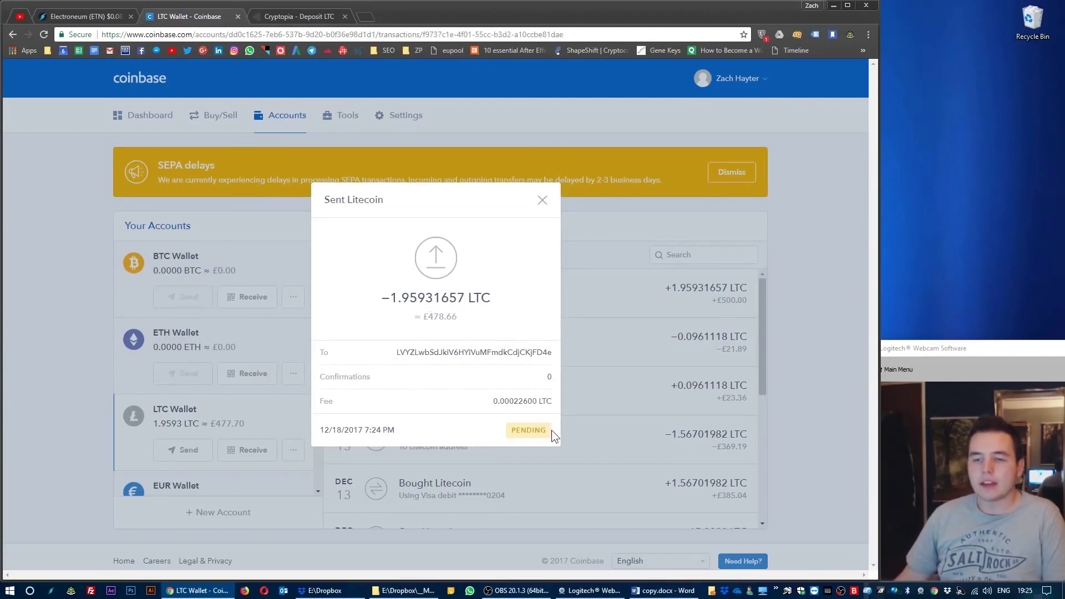
{"action": "left_click", "coordinate": [478, 428]}
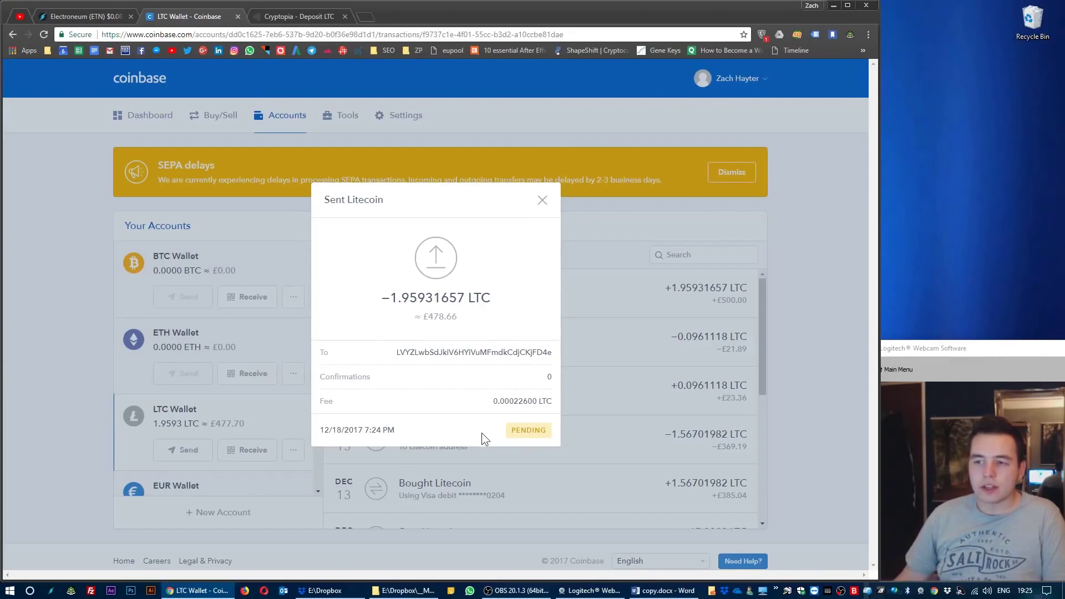
{"action": "left_click", "coordinate": [368, 16]}
Search 'litecoin transaction time', open the Litecoin Block Time chart, then close Coinbase's transaction details.
{"action": "type", "text": "litecoin transa"}
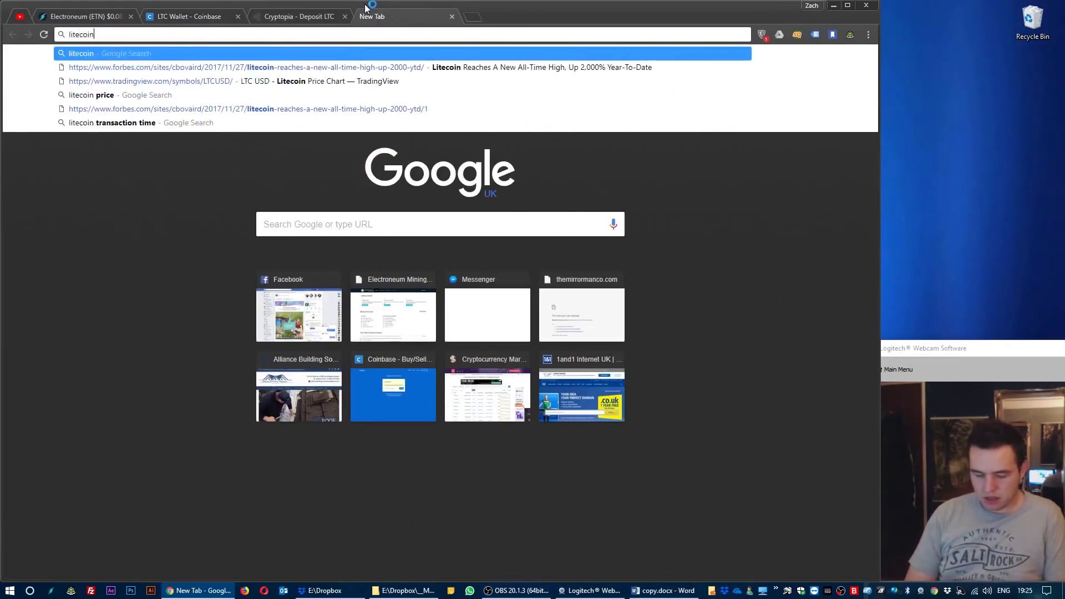
{"action": "type", "text": "on t"}
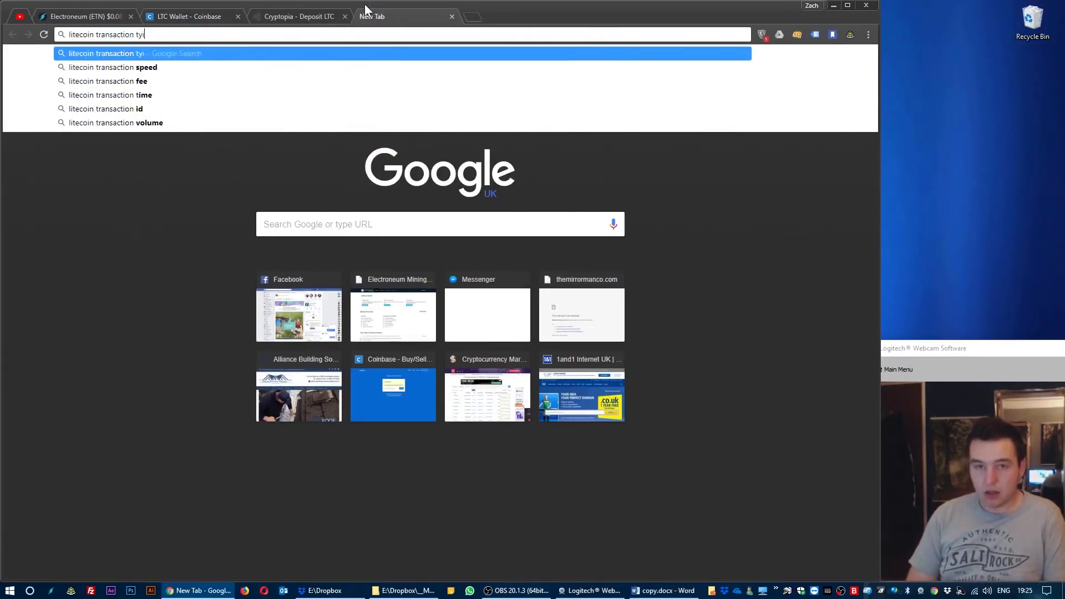
{"action": "key", "text": "Return"}
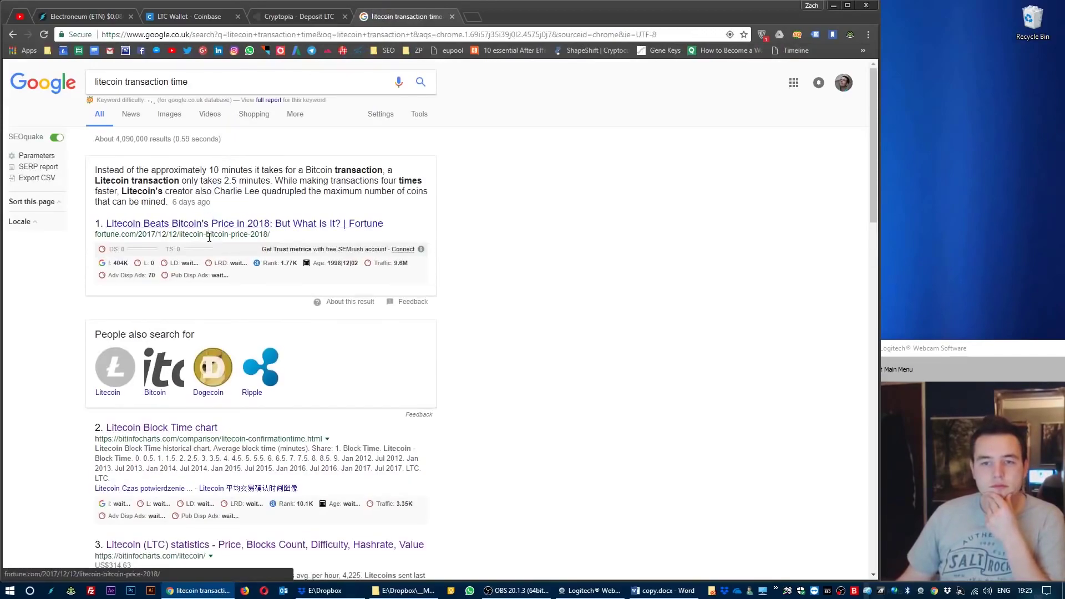
{"action": "scroll", "coordinate": [208, 238], "scroll_direction": "down", "scroll_amount": 3}
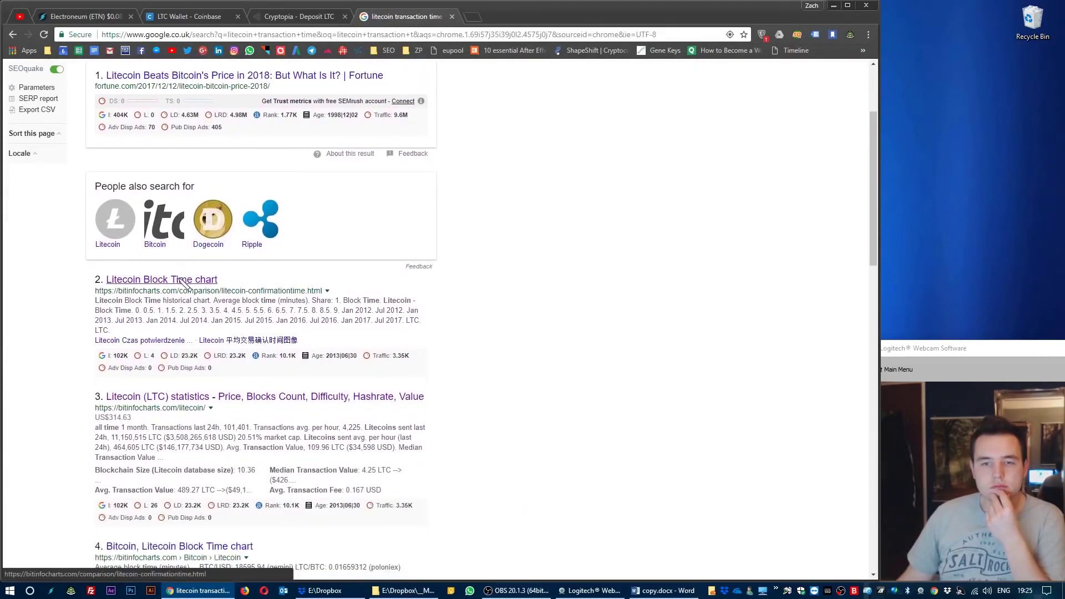
{"action": "middle_click", "coordinate": [183, 280]}
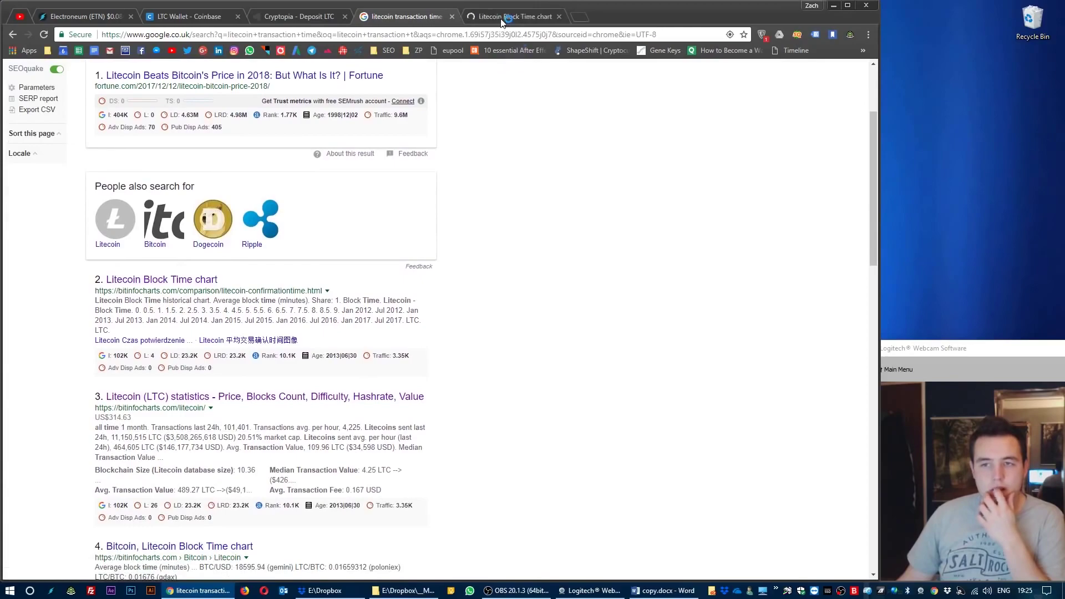
{"action": "left_click", "coordinate": [502, 18]}
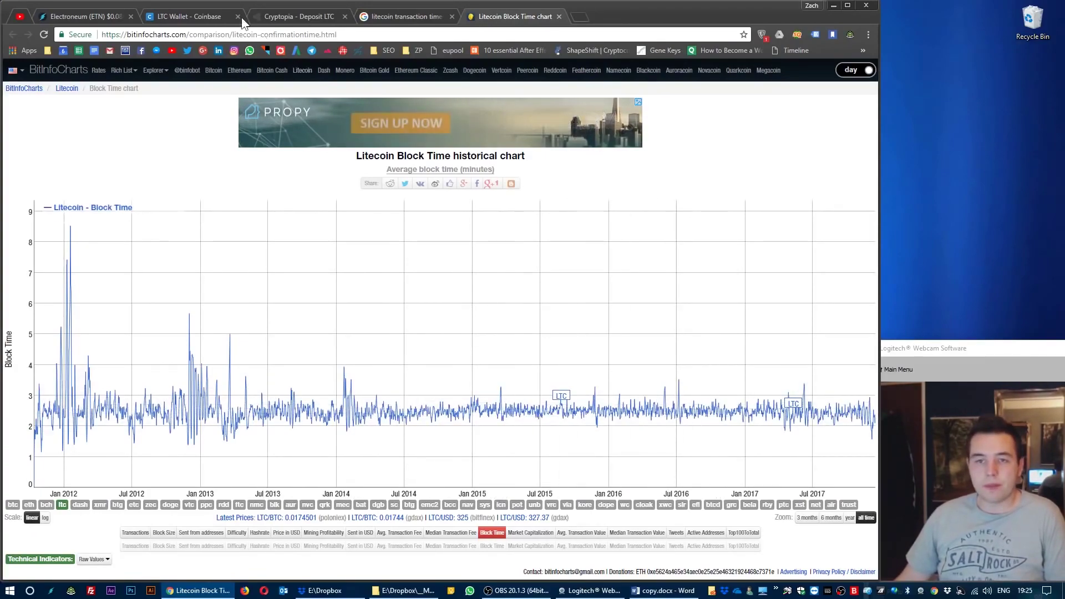
{"action": "left_click", "coordinate": [179, 16]}
{"action": "left_click", "coordinate": [542, 201]}
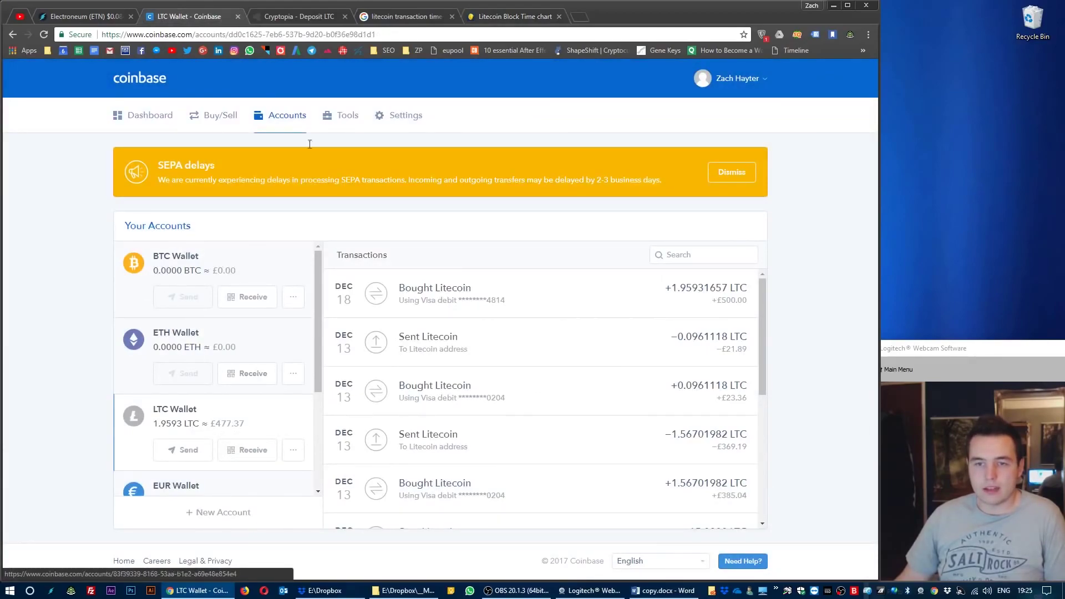
Close Cryptopia's deposit page and check the Litecoin balance, still only 0.00000289 LTC.
{"action": "left_click", "coordinate": [288, 14]}
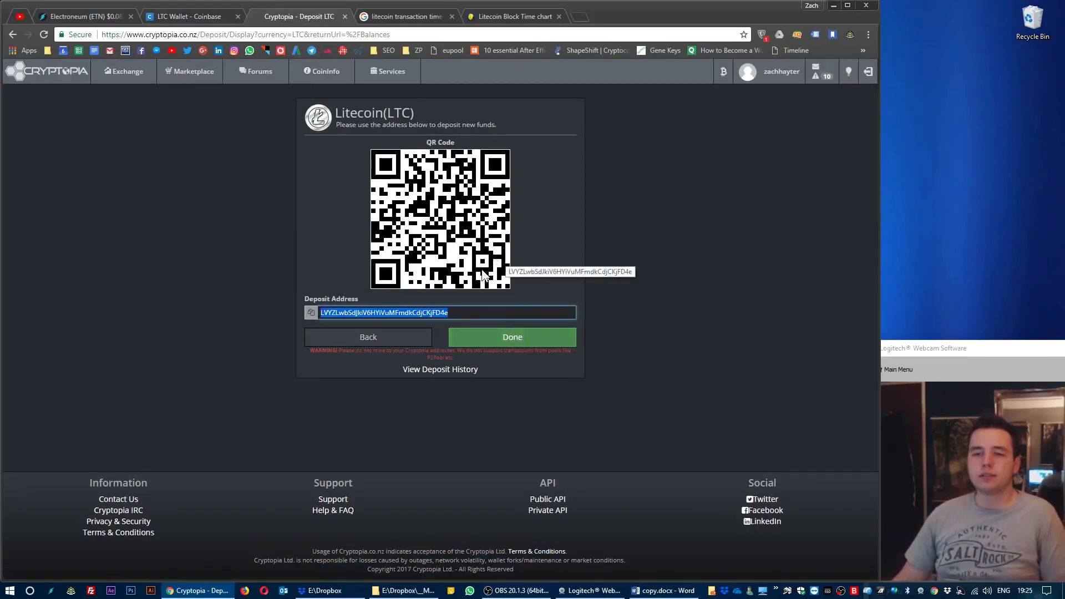
{"action": "left_click", "coordinate": [515, 337]}
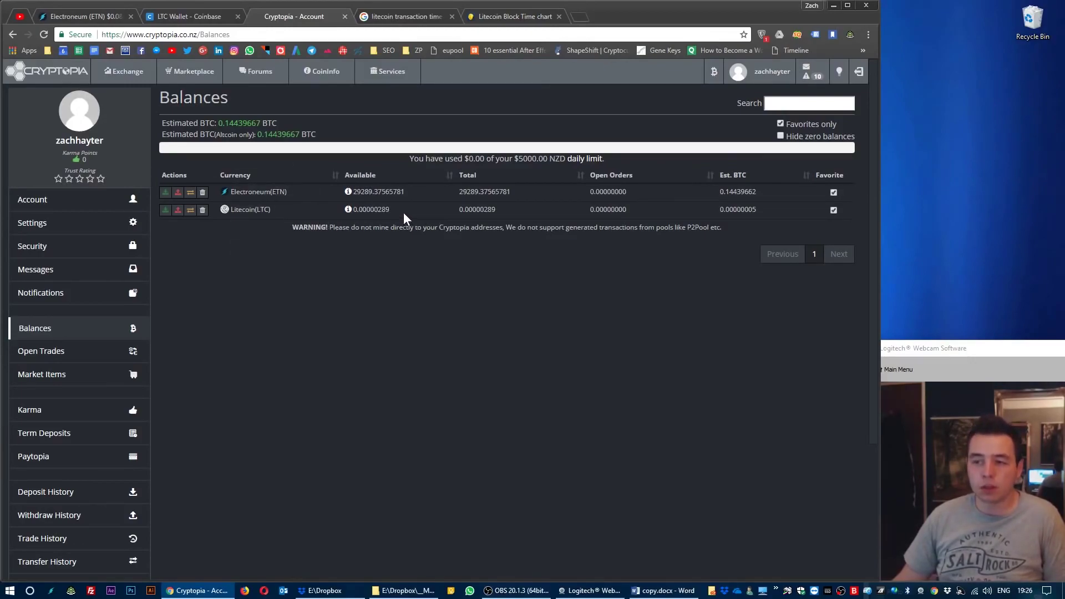
{"action": "left_click_drag", "start_coordinate": [394, 210], "coordinate": [371, 210]}
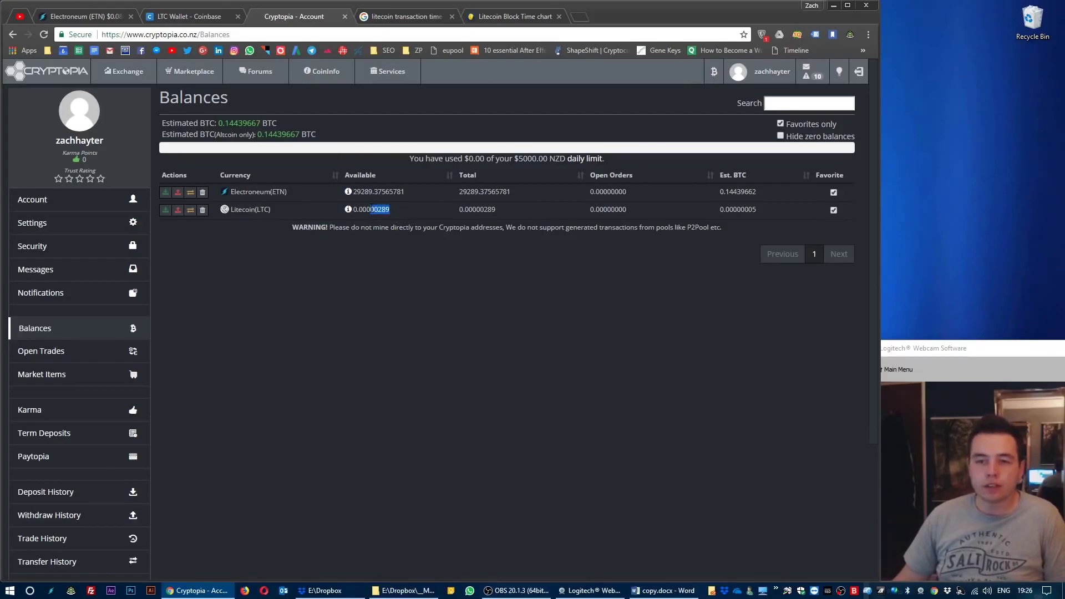
{"action": "left_click", "coordinate": [349, 284]}
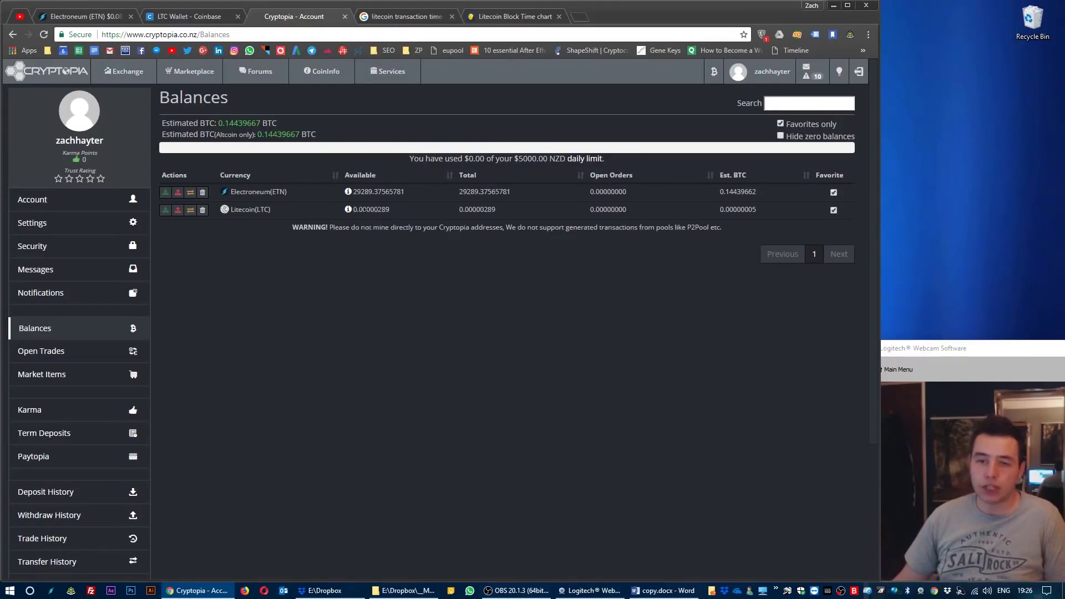
{"action": "left_click", "coordinate": [172, 14]}
Inspect the pending −1.95931657 LTC send in the Dashboard's Recent Activity.
{"action": "left_click", "coordinate": [149, 117]}
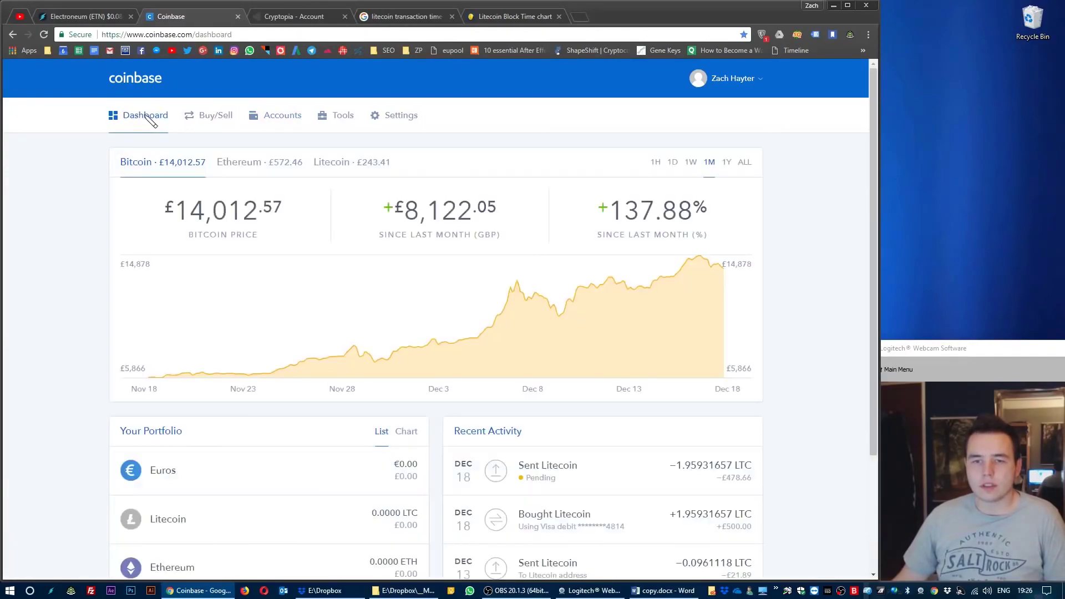
{"action": "scroll", "coordinate": [35, 329], "scroll_direction": "down", "scroll_amount": 3}
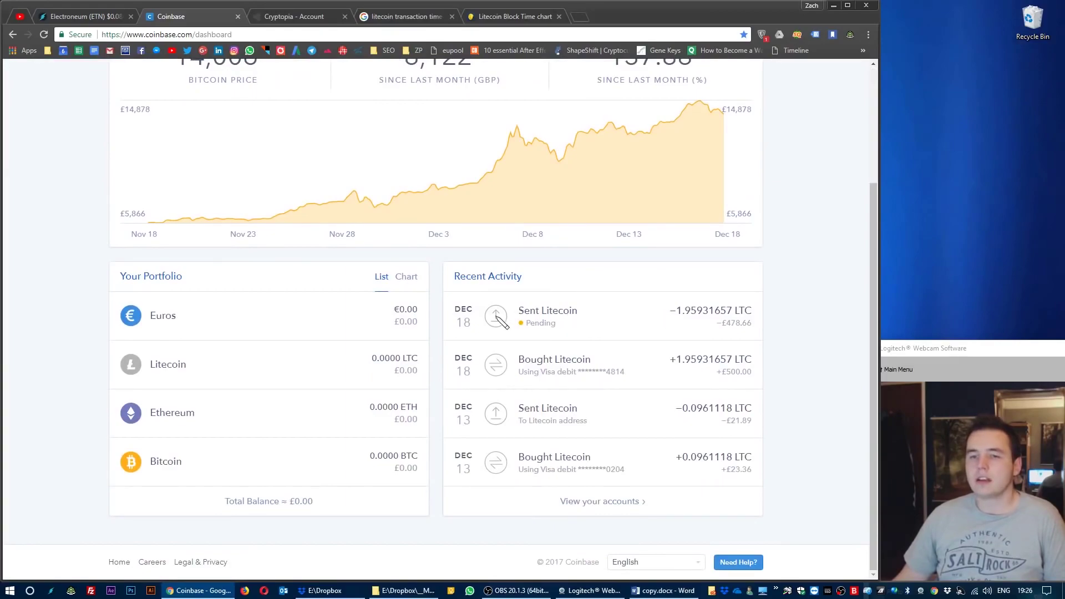
{"action": "left_click", "coordinate": [557, 314]}
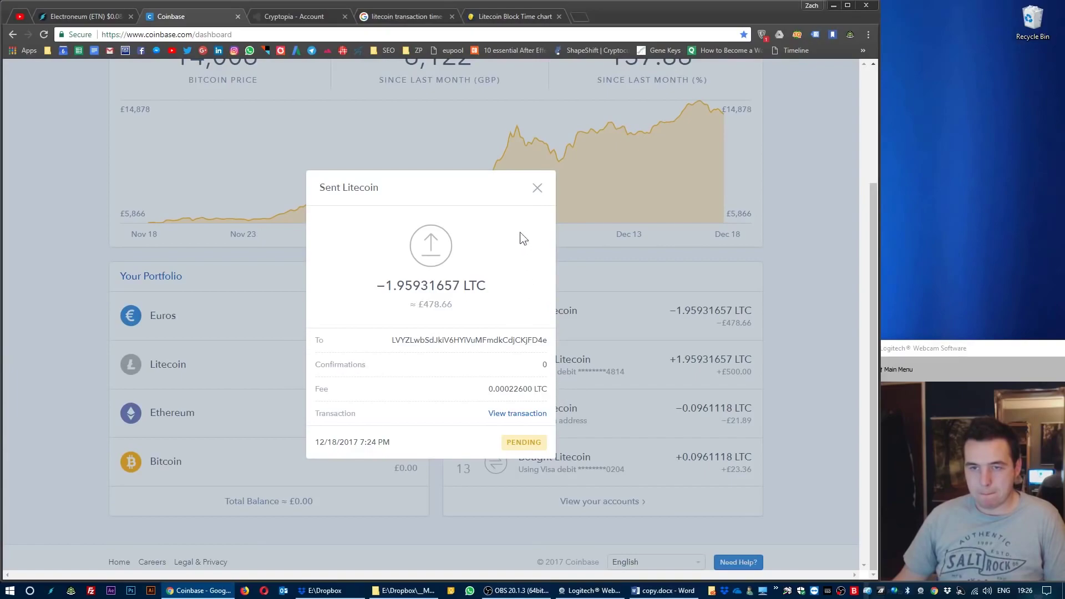
{"action": "left_click", "coordinate": [538, 188]}
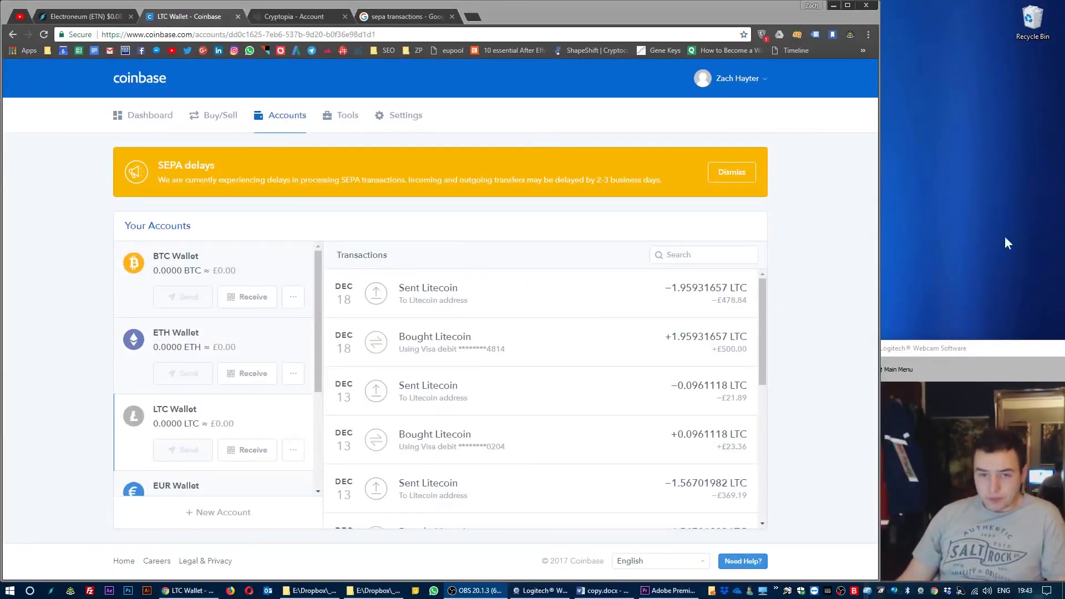
Review the 18 December −1.95931657 LTC send in the LTC Wallet's transaction history.
{"action": "left_click", "coordinate": [288, 117]}
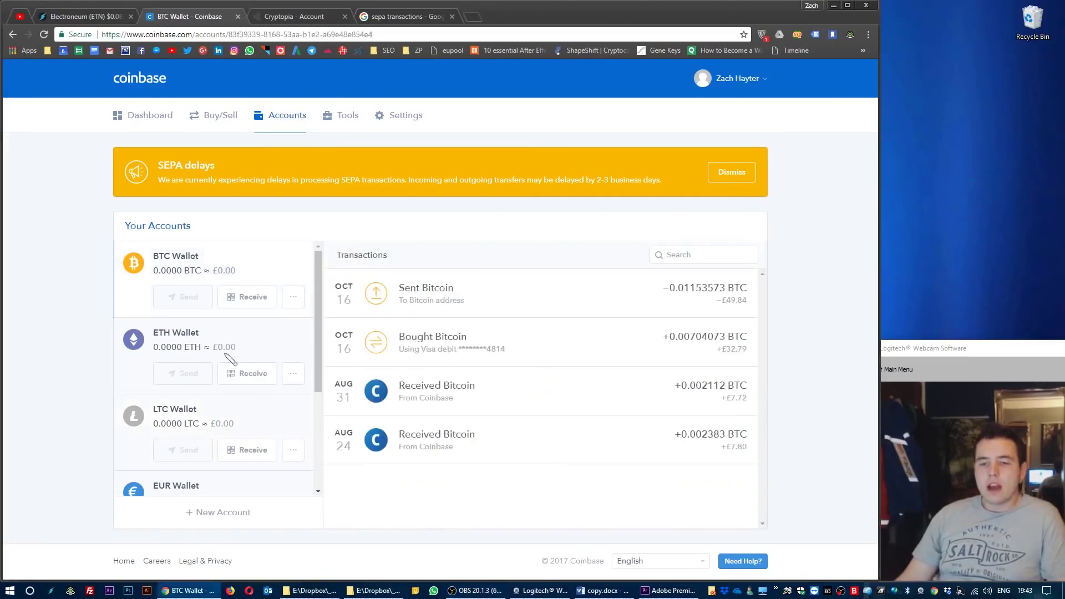
{"action": "left_click", "coordinate": [195, 415]}
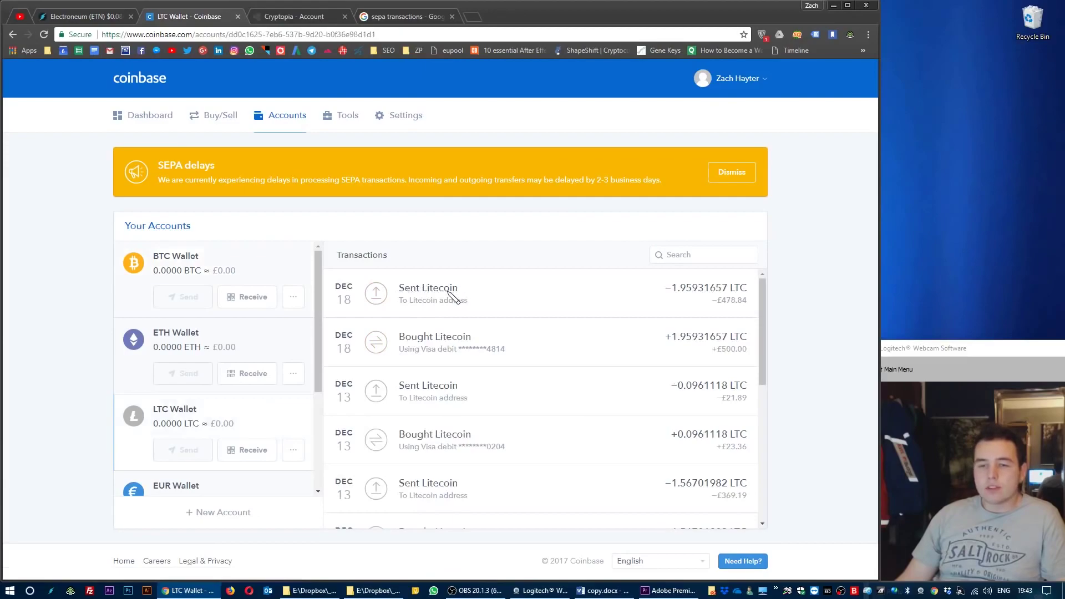
{"action": "left_click", "coordinate": [448, 290]}
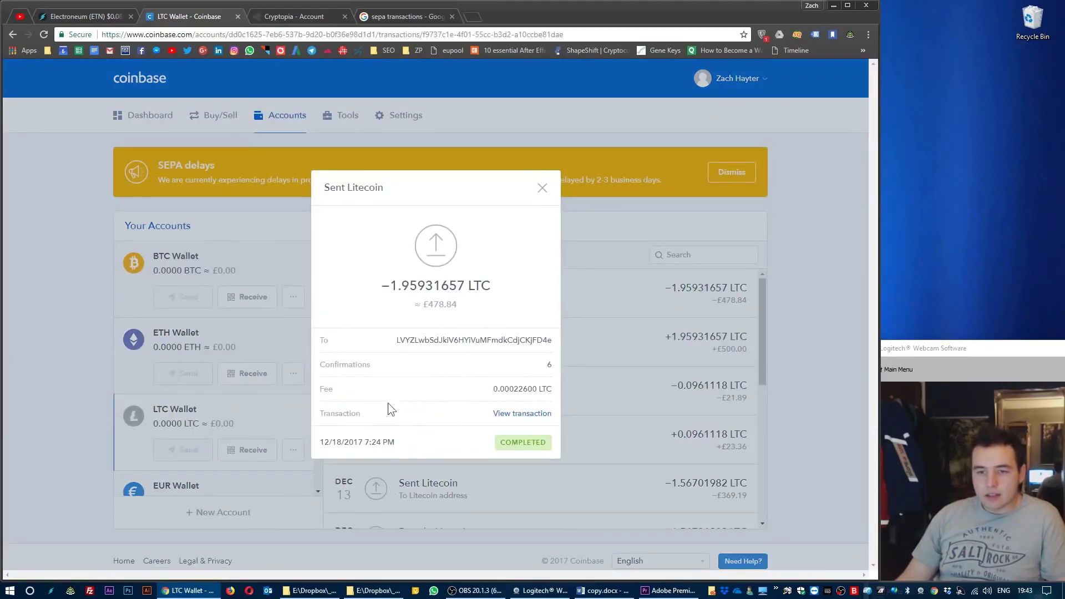
{"action": "left_click", "coordinate": [543, 188]}
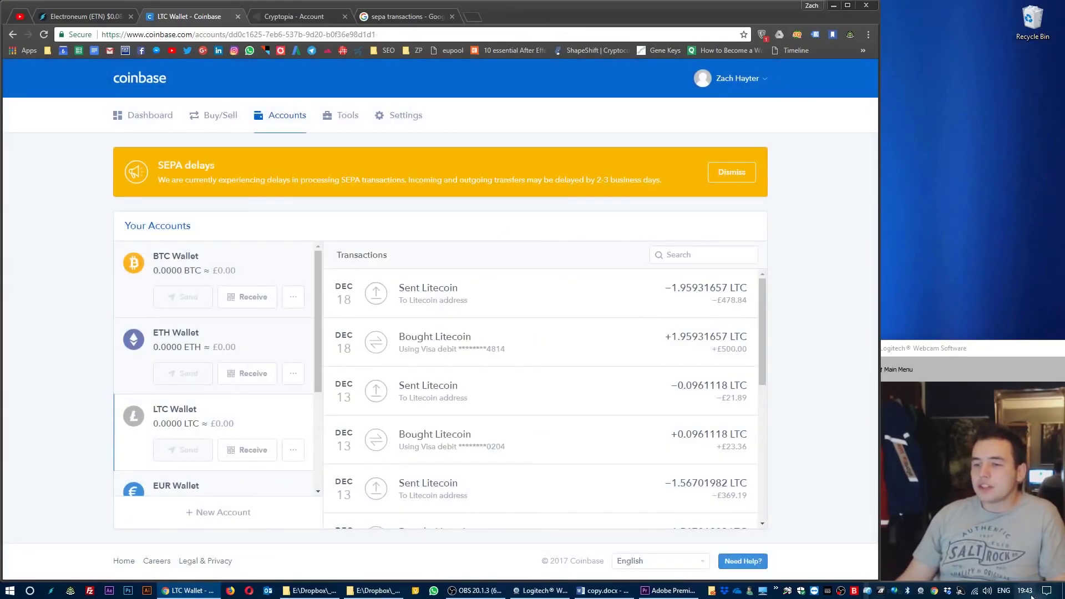
{"action": "mouse_move", "coordinate": [1019, 595]}
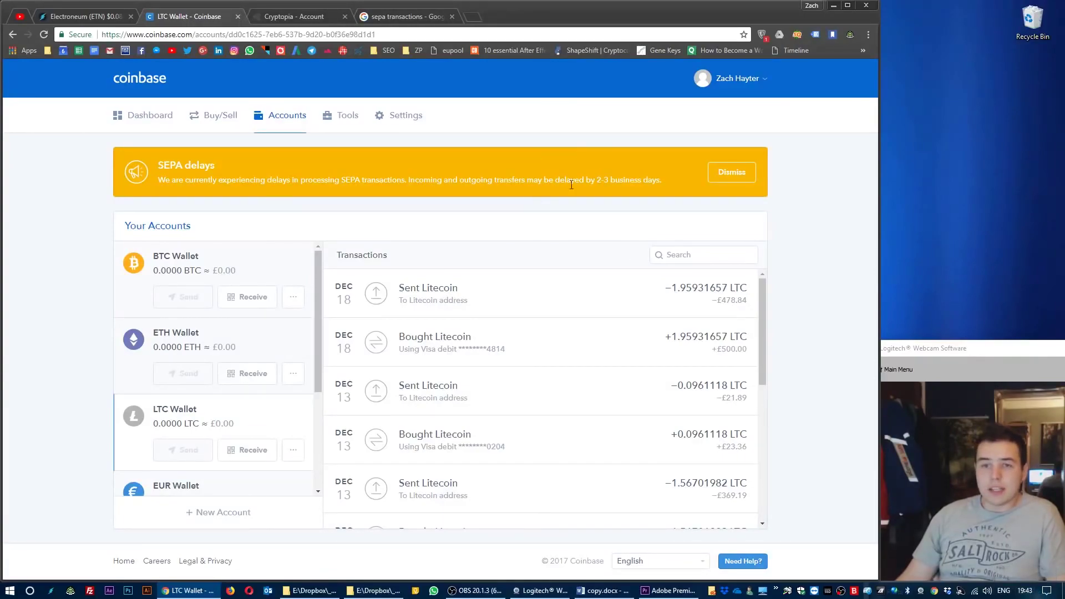
{"action": "left_click", "coordinate": [279, 13]}
Reload Cryptopia's Balances and confirm 1.95909346 LTC is now available.
{"action": "left_click", "coordinate": [43, 35]}
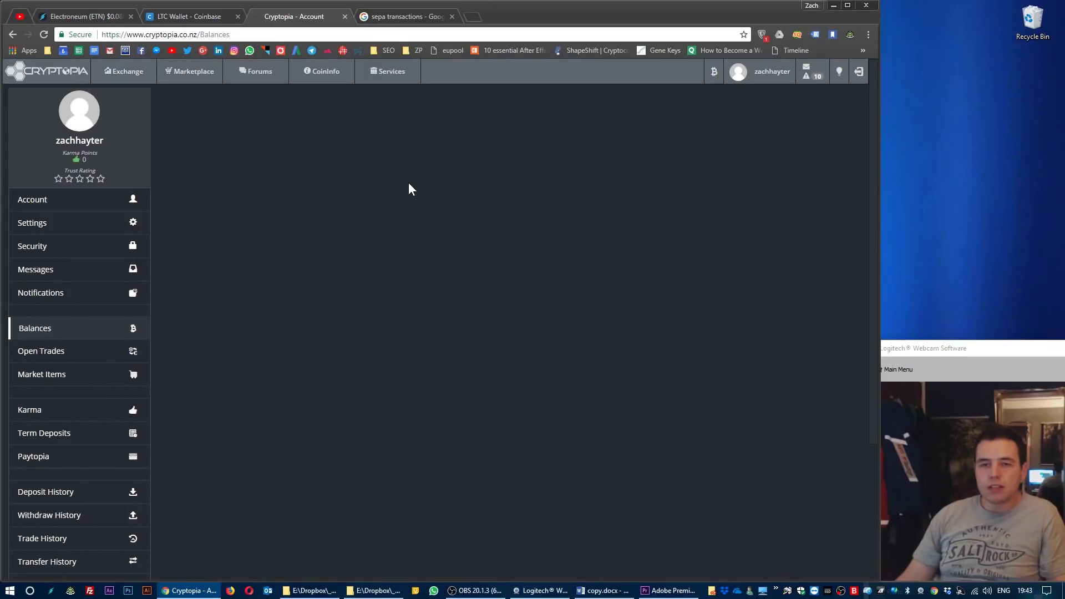
{"action": "left_click_drag", "start_coordinate": [400, 209], "coordinate": [354, 209]}
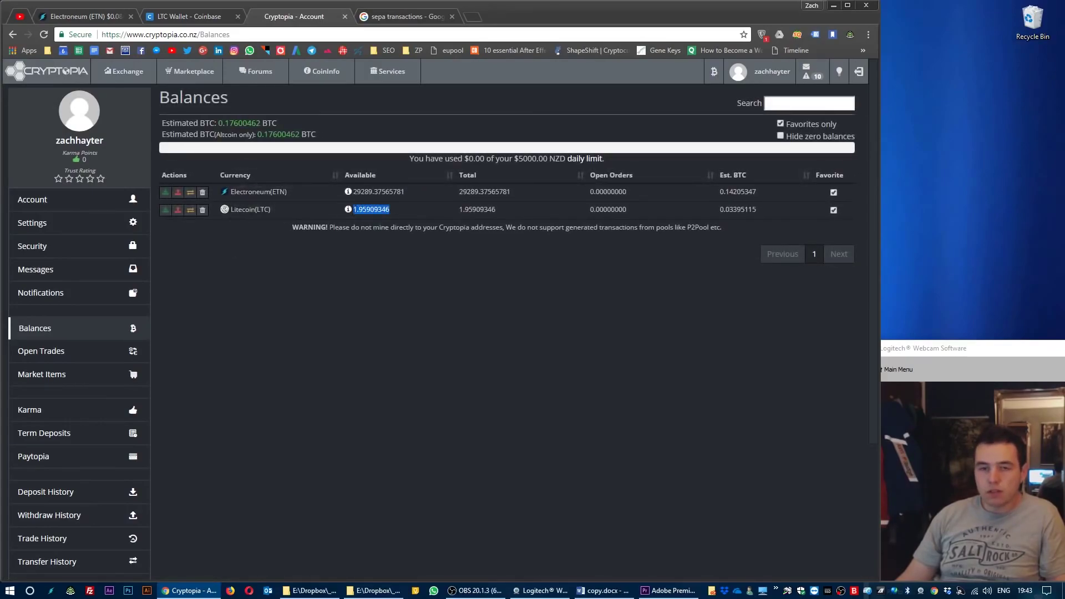
{"action": "left_click", "coordinate": [408, 216]}
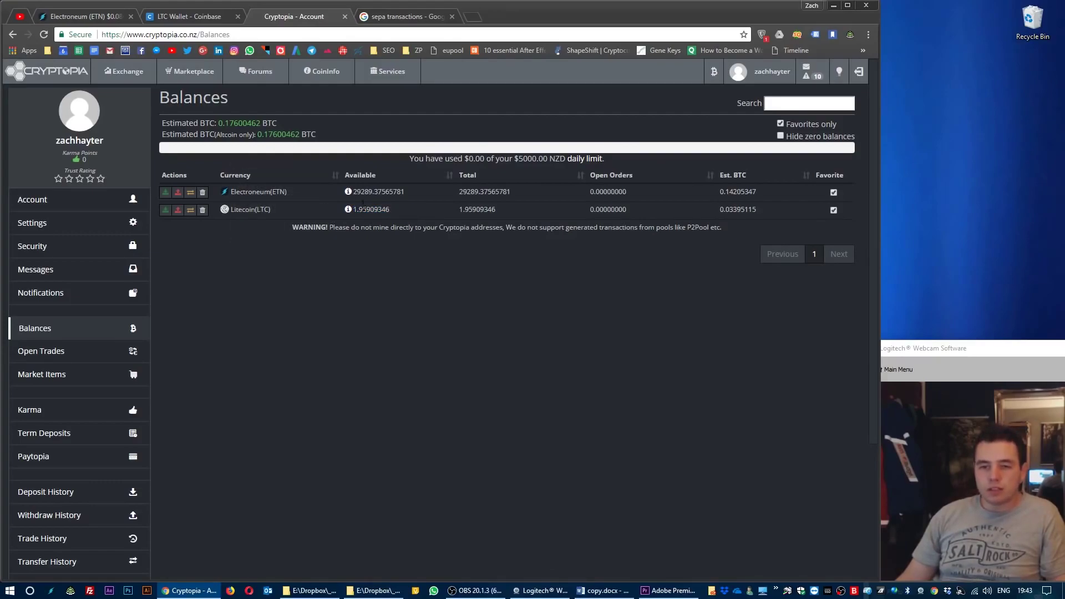
{"action": "mouse_move", "coordinate": [133, 73]}
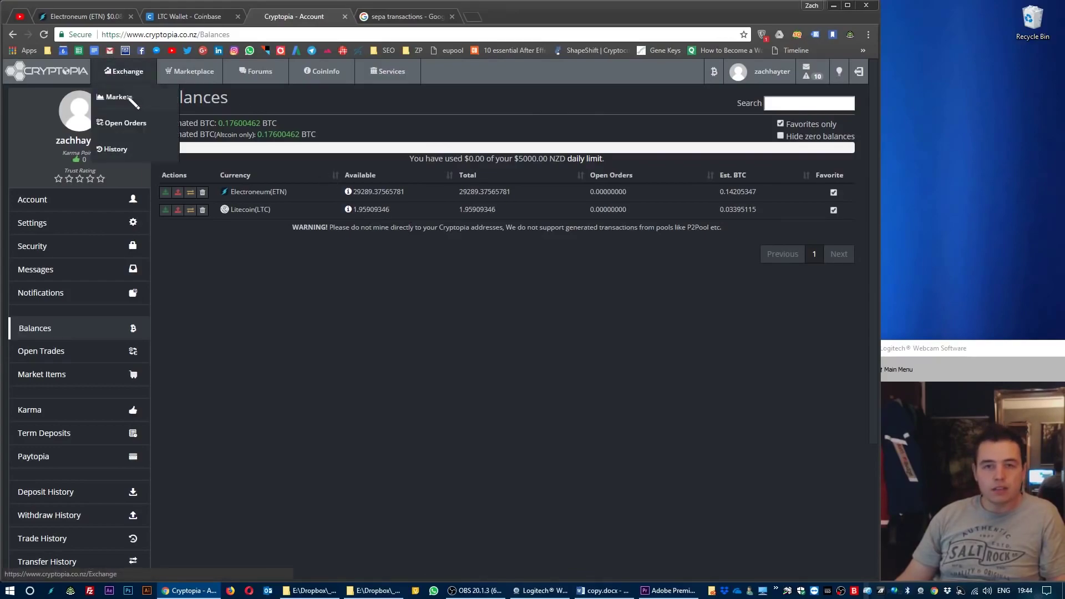
Open the ETN/LTC market and look over its chart, Buy/Sell forms and order books.
{"action": "left_click", "coordinate": [125, 99]}
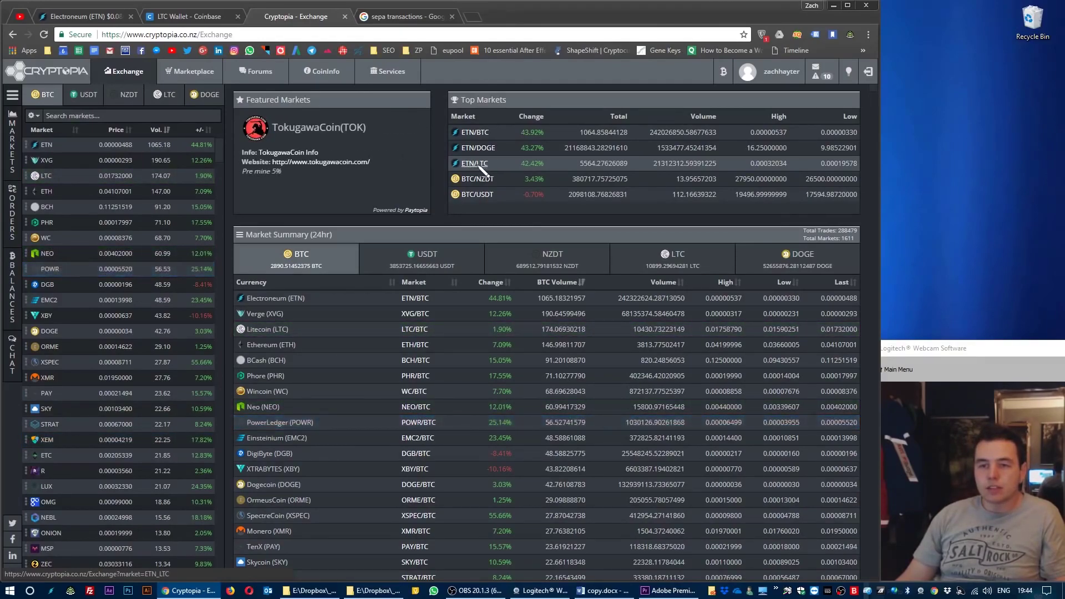
{"action": "left_click", "coordinate": [477, 165]}
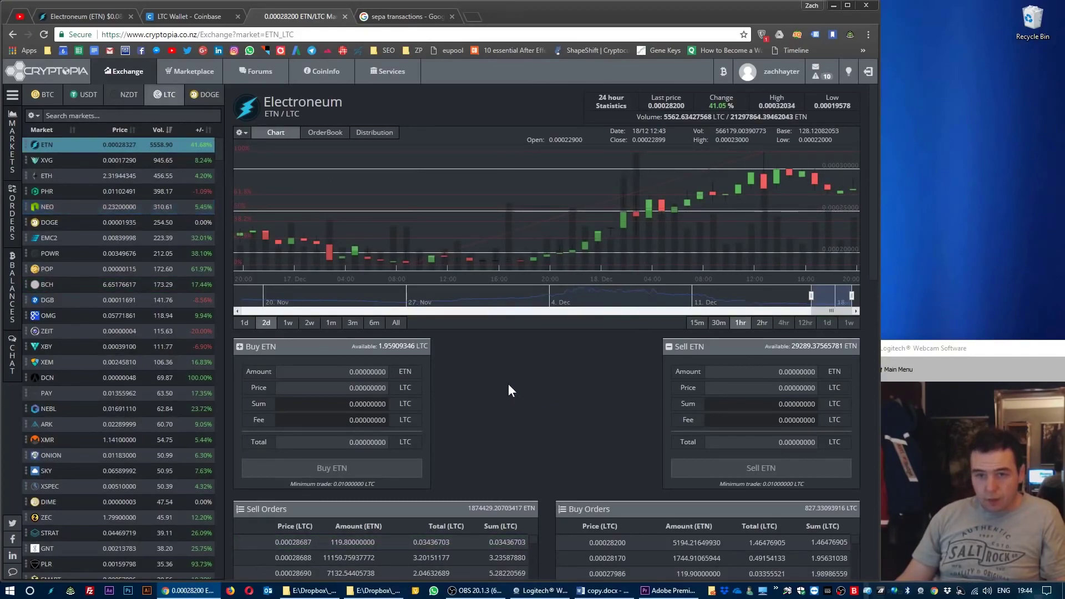
{"action": "scroll", "coordinate": [507, 384], "scroll_direction": "down", "scroll_amount": 1}
{"action": "scroll", "coordinate": [493, 385], "scroll_direction": "up", "scroll_amount": 1}
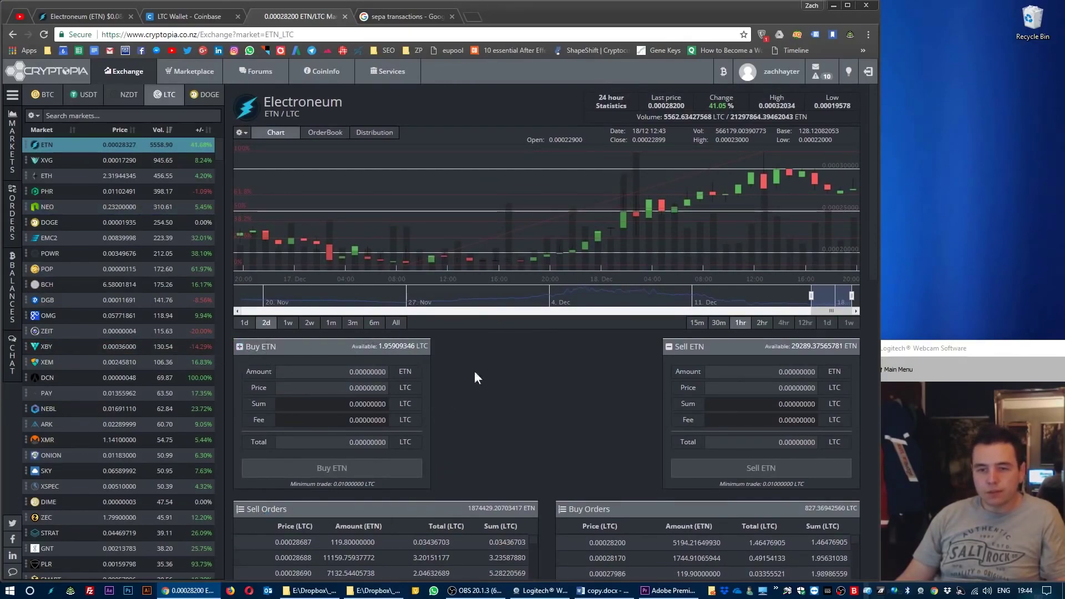
{"action": "scroll", "coordinate": [466, 390], "scroll_direction": "down", "scroll_amount": 5}
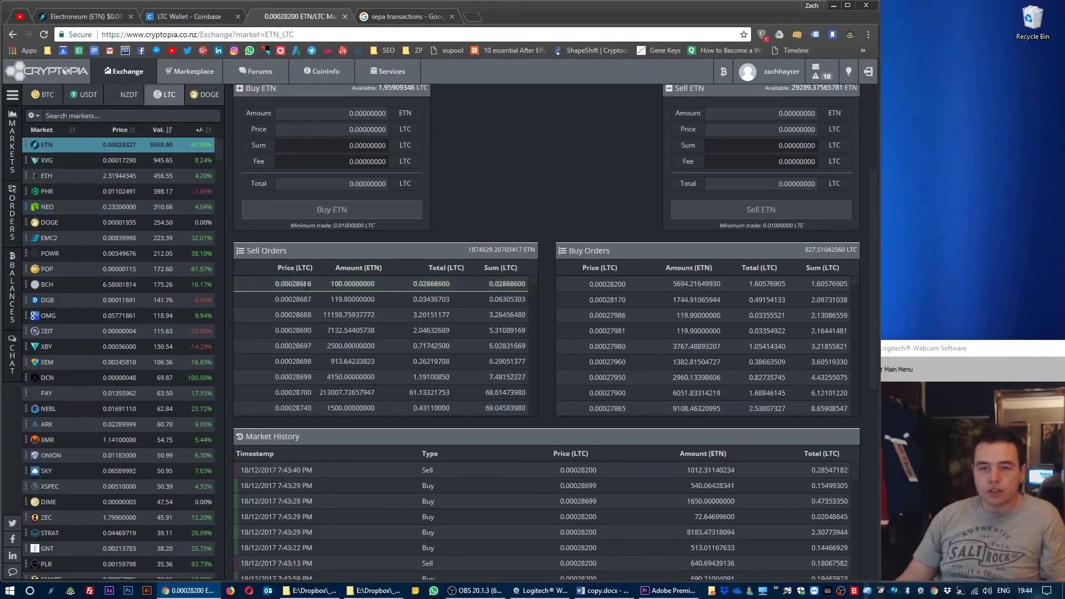
{"action": "left_click_drag", "start_coordinate": [534, 284], "coordinate": [549, 416]}
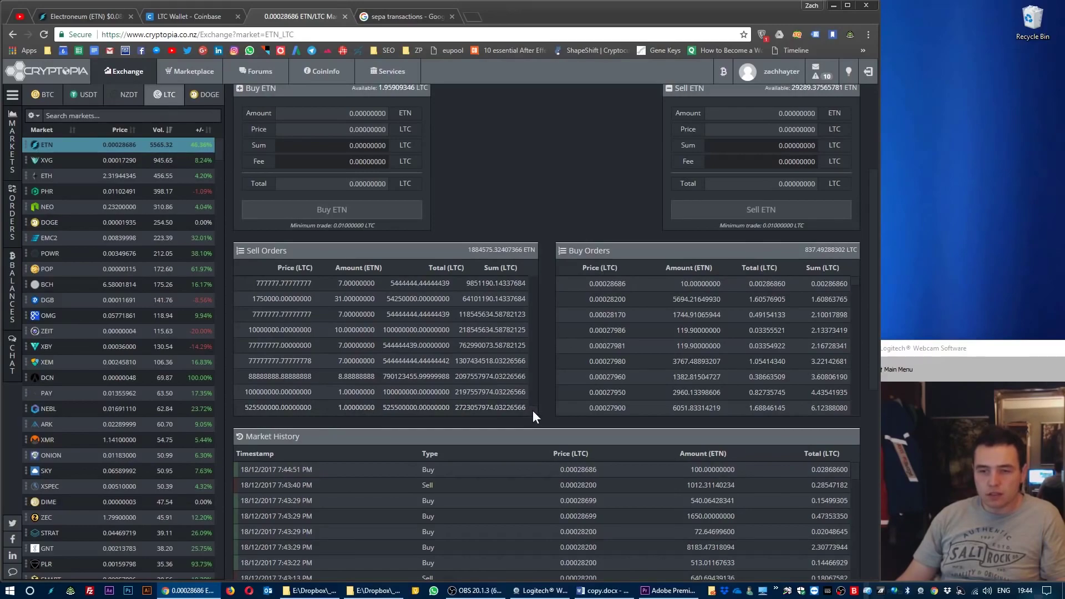
{"action": "left_click_drag", "start_coordinate": [533, 410], "coordinate": [534, 268]}
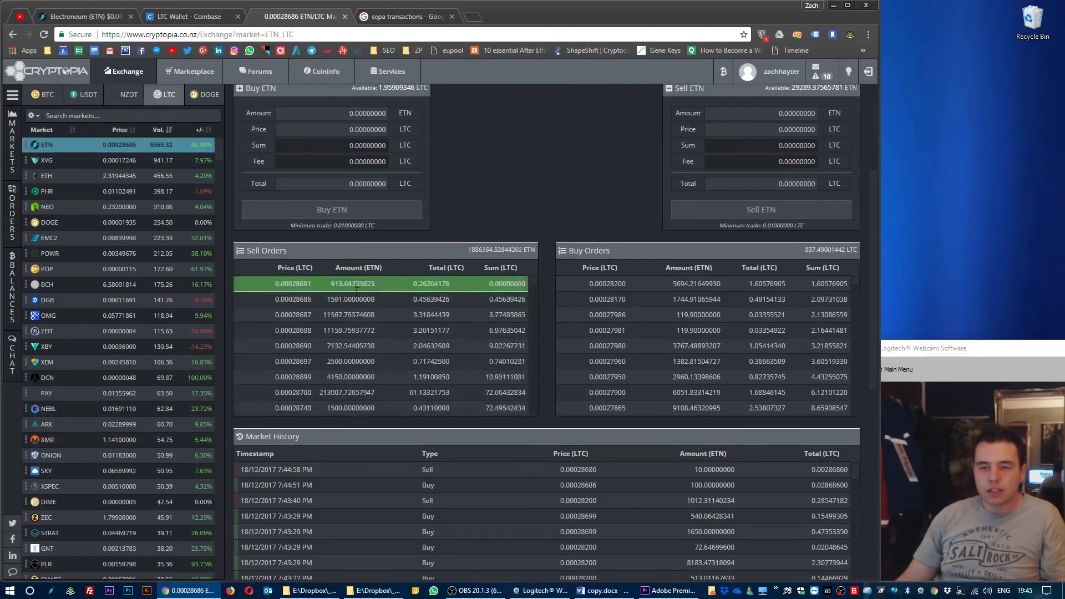
{"action": "scroll", "coordinate": [318, 407], "scroll_direction": "up", "scroll_amount": 2}
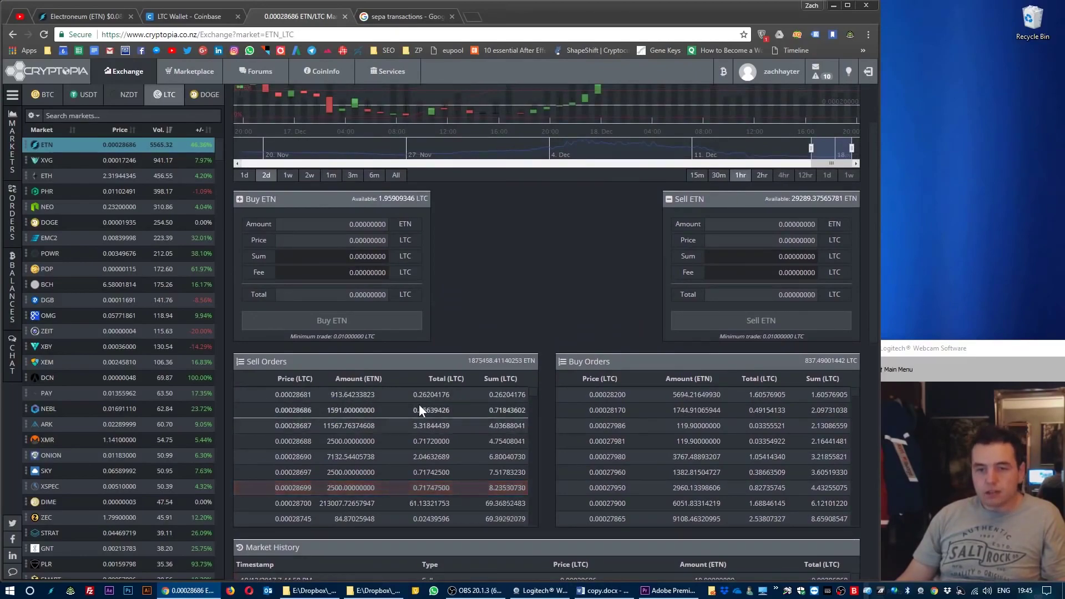
{"action": "scroll", "coordinate": [449, 400], "scroll_direction": "up", "scroll_amount": 1}
{"action": "scroll", "coordinate": [437, 277], "scroll_direction": "down", "scroll_amount": 1}
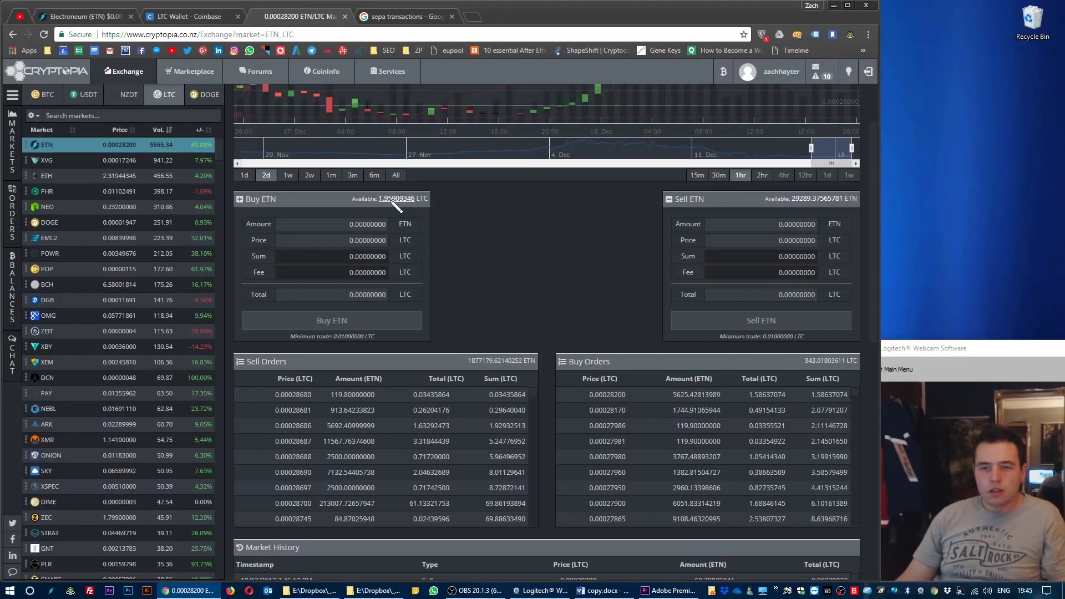
Buy 5500 ETN at 0.00028678 LTC from the matching sell order on ETN/LTC.
{"action": "left_click", "coordinate": [398, 203]}
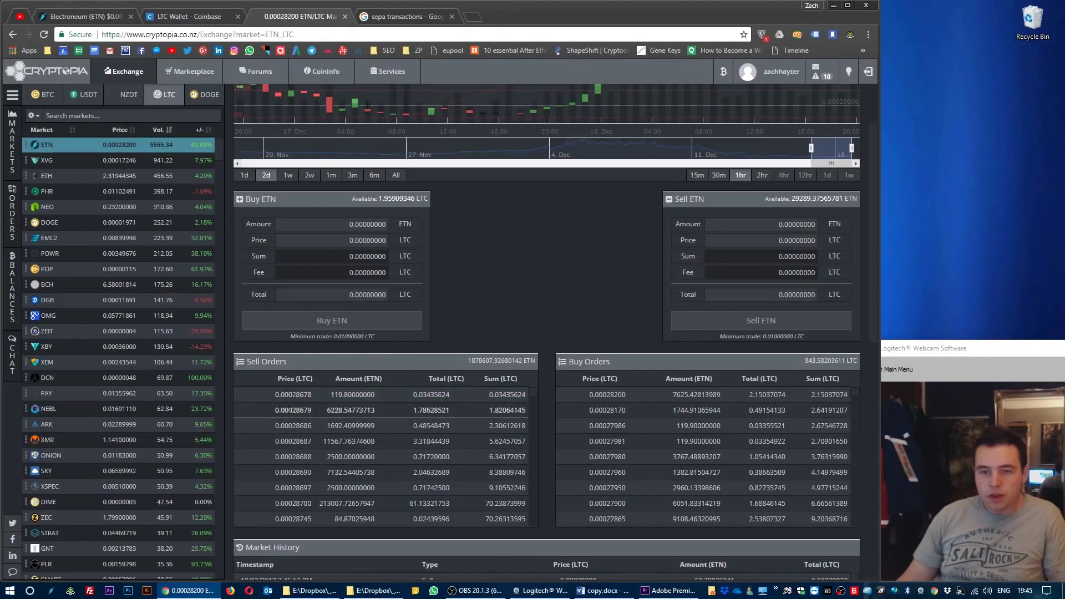
{"action": "left_click", "coordinate": [292, 410]}
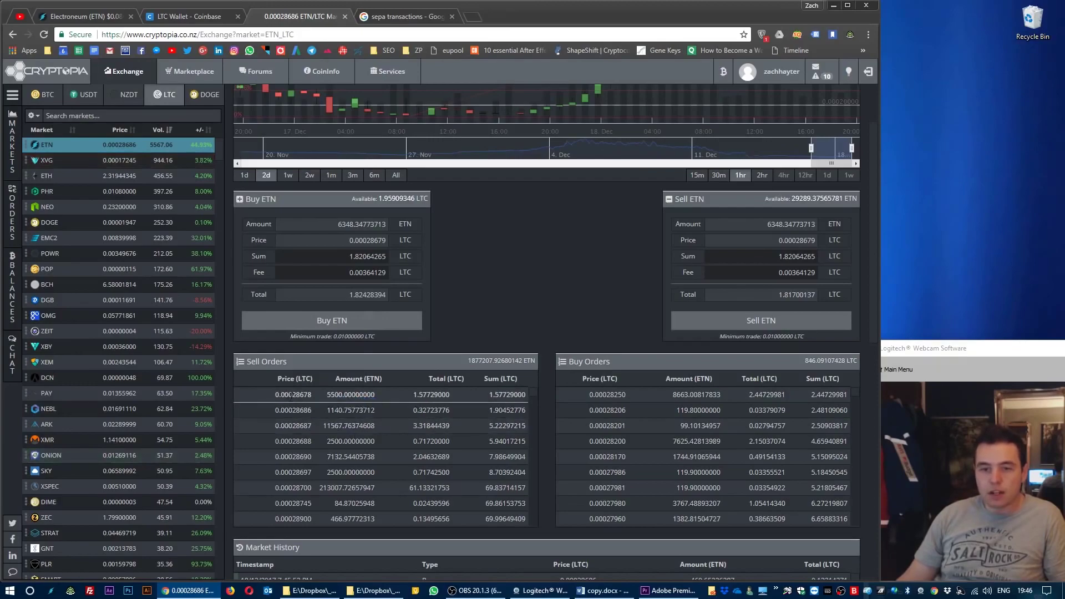
{"action": "left_click", "coordinate": [317, 394]}
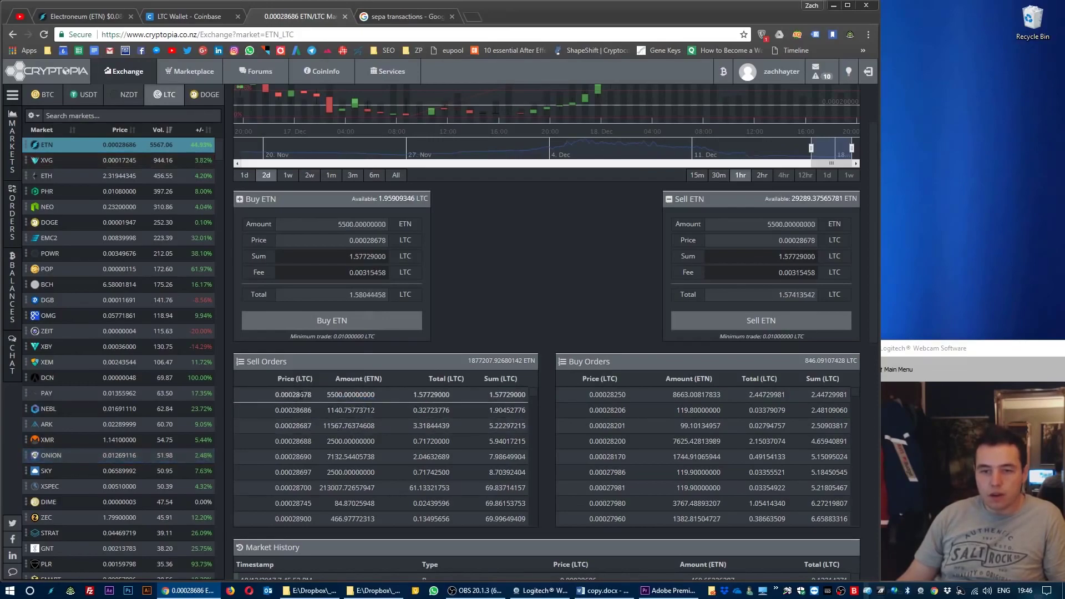
{"action": "left_click", "coordinate": [330, 320]}
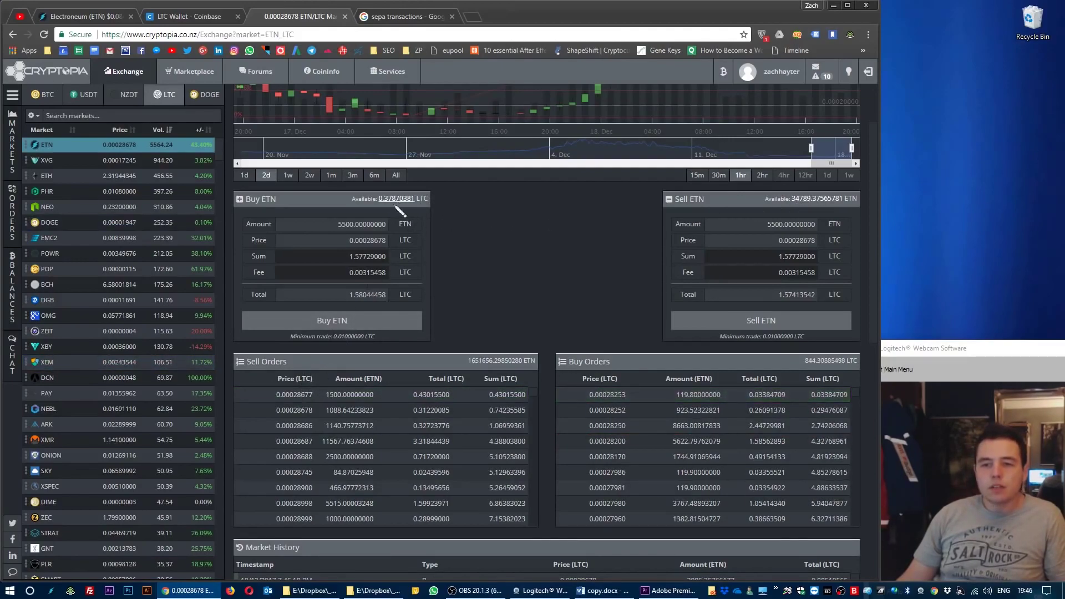
Spend all remaining Litecoin on 1317.94788218 ETN at the cheapest sell-order price.
{"action": "left_click", "coordinate": [294, 394]}
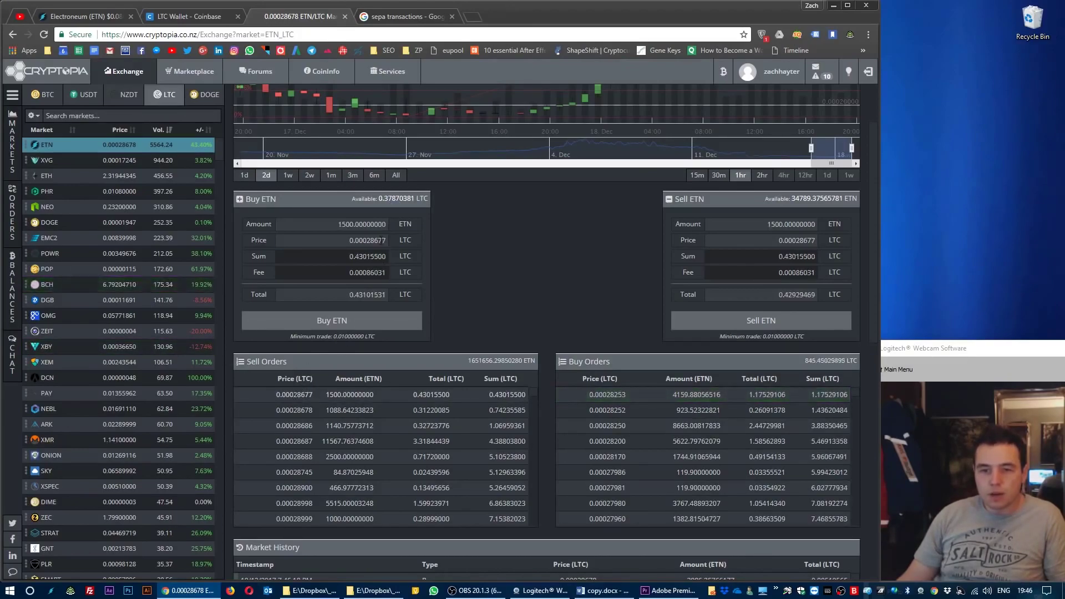
{"action": "left_click", "coordinate": [396, 198]}
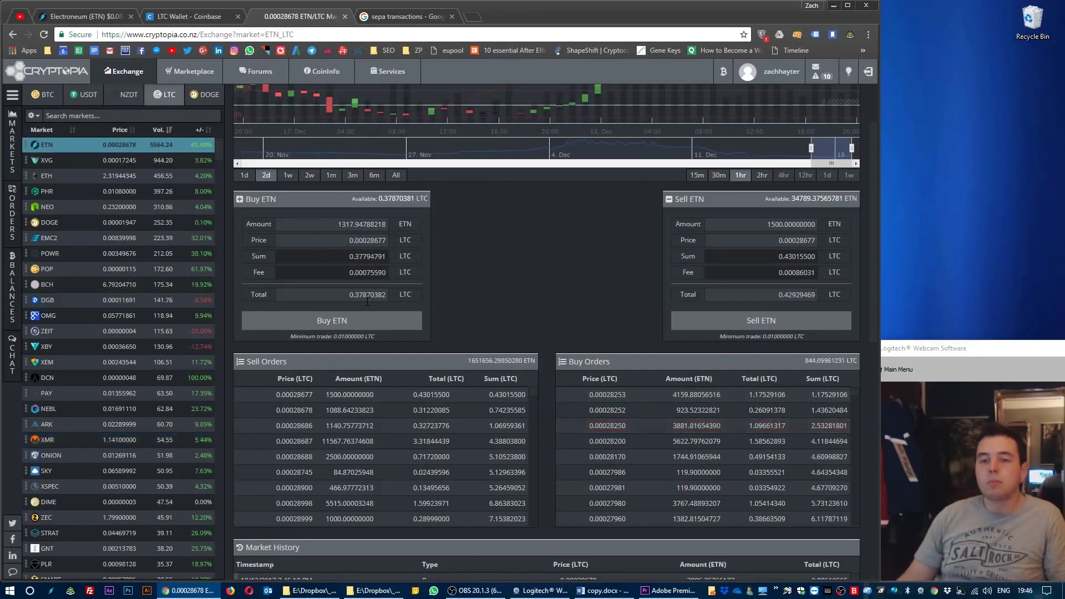
{"action": "left_click", "coordinate": [299, 395]}
{"action": "left_click", "coordinate": [398, 201]}
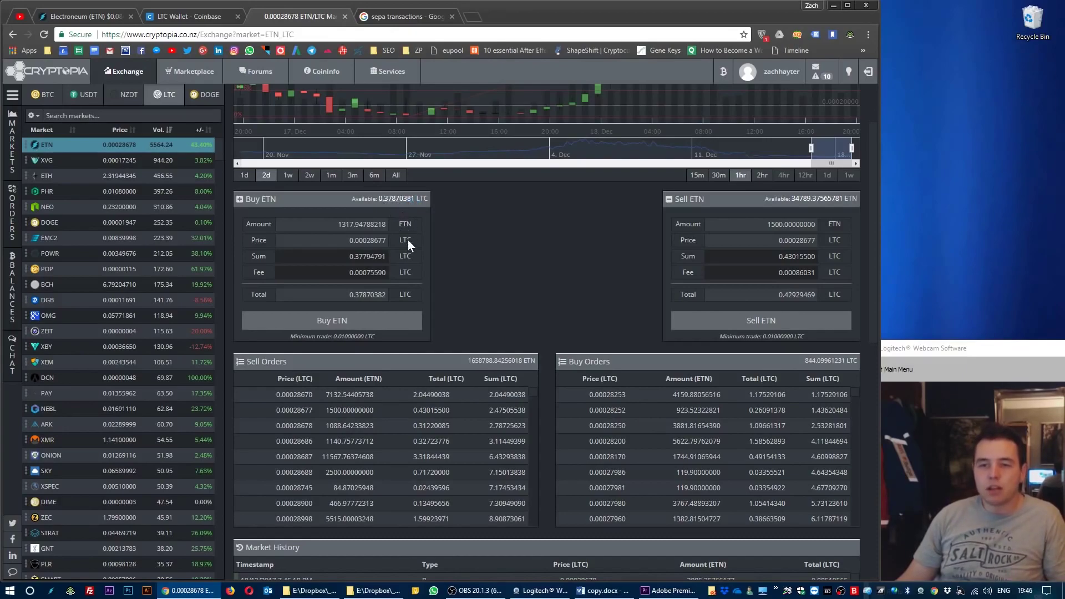
{"action": "left_click", "coordinate": [355, 321]}
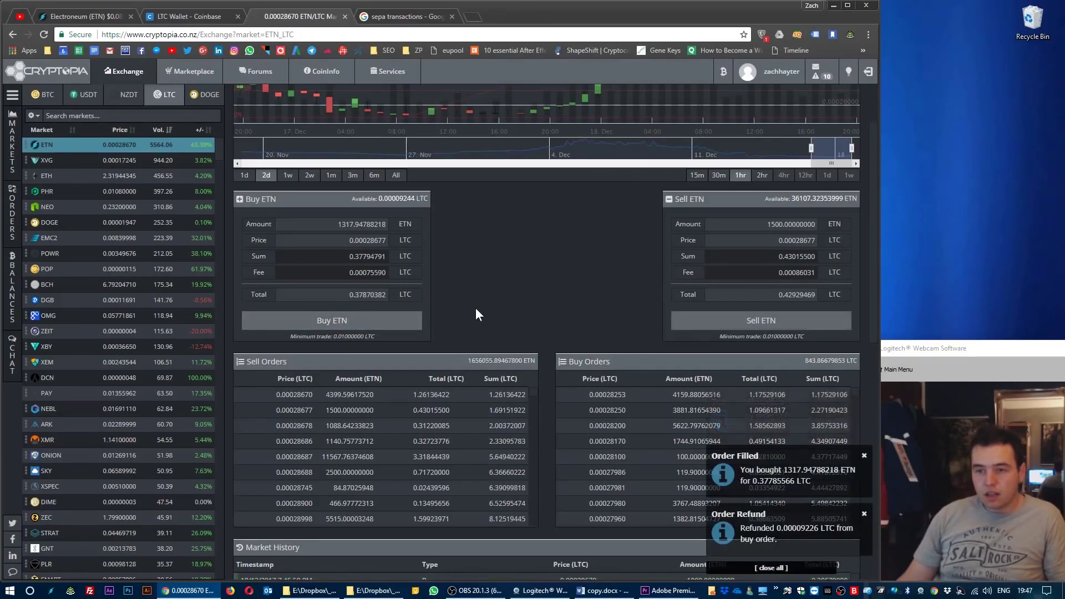
Reload the Balances page showing 36107.32353999 ETN and 0.00009244 LTC.
{"action": "left_click", "coordinate": [408, 199]}
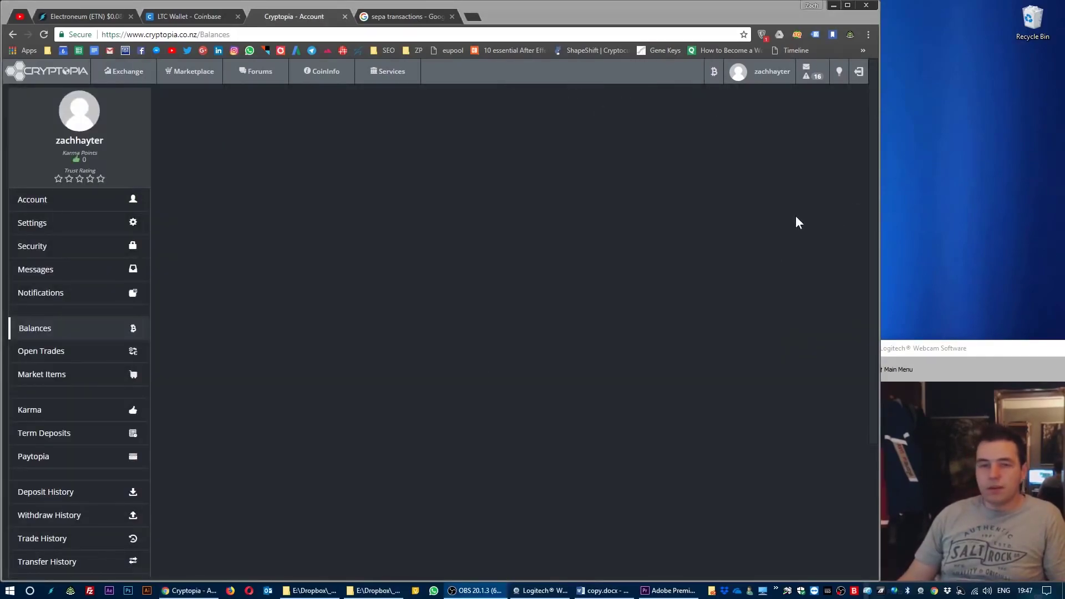
{"action": "left_click", "coordinate": [715, 71]}
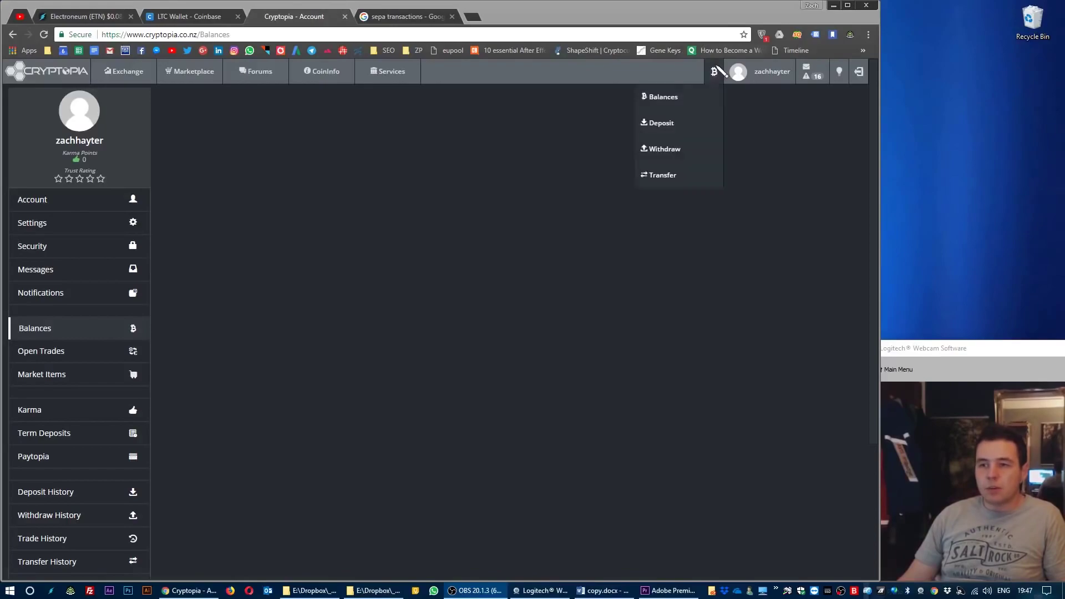
{"action": "left_click", "coordinate": [700, 104]}
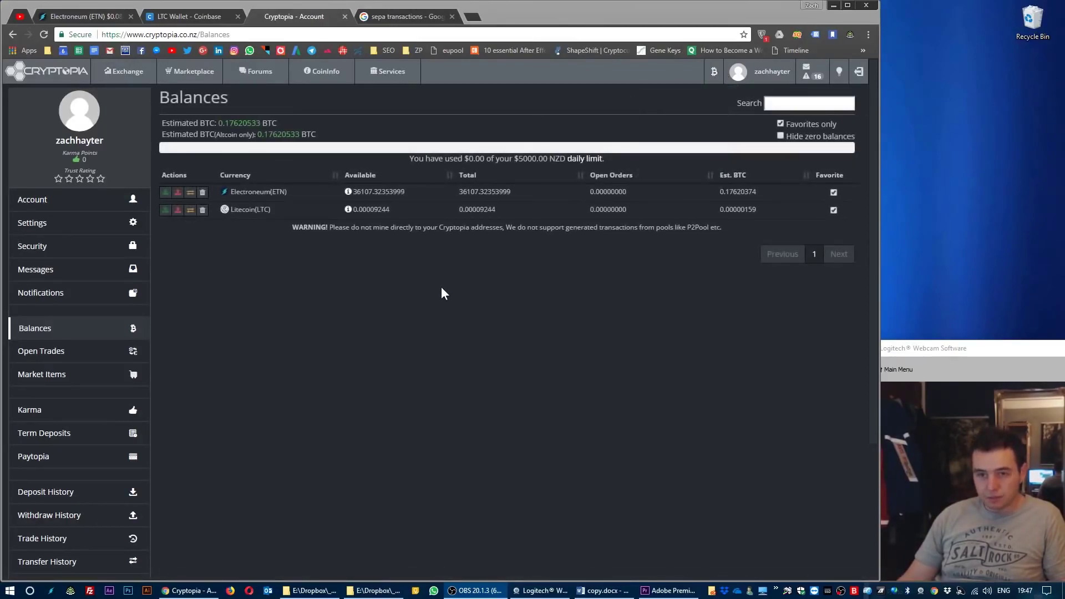